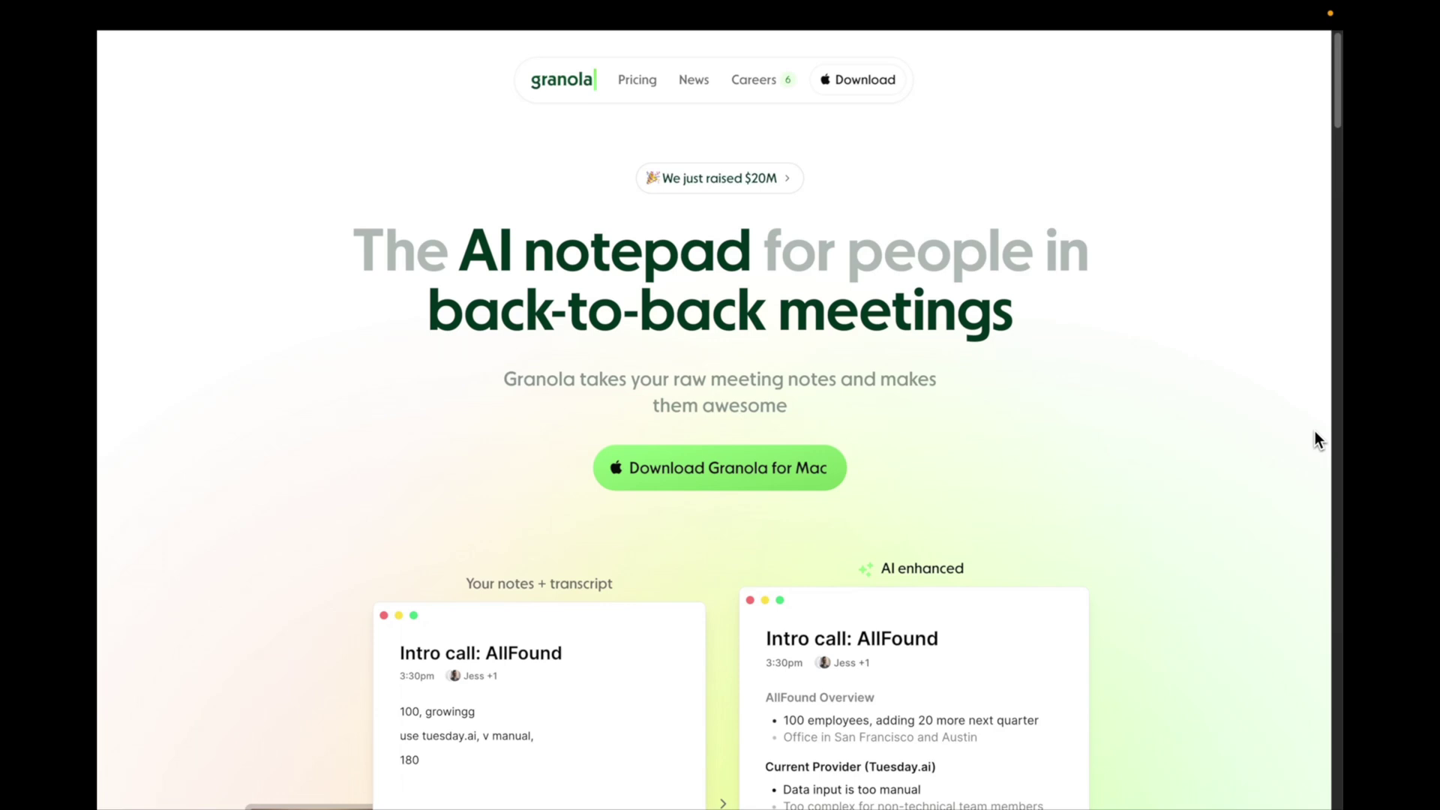
# Scroll the Granola landing page past the AI-enhanced note demo to the How it works section
pyautogui.scroll(-5, 1316, 417)
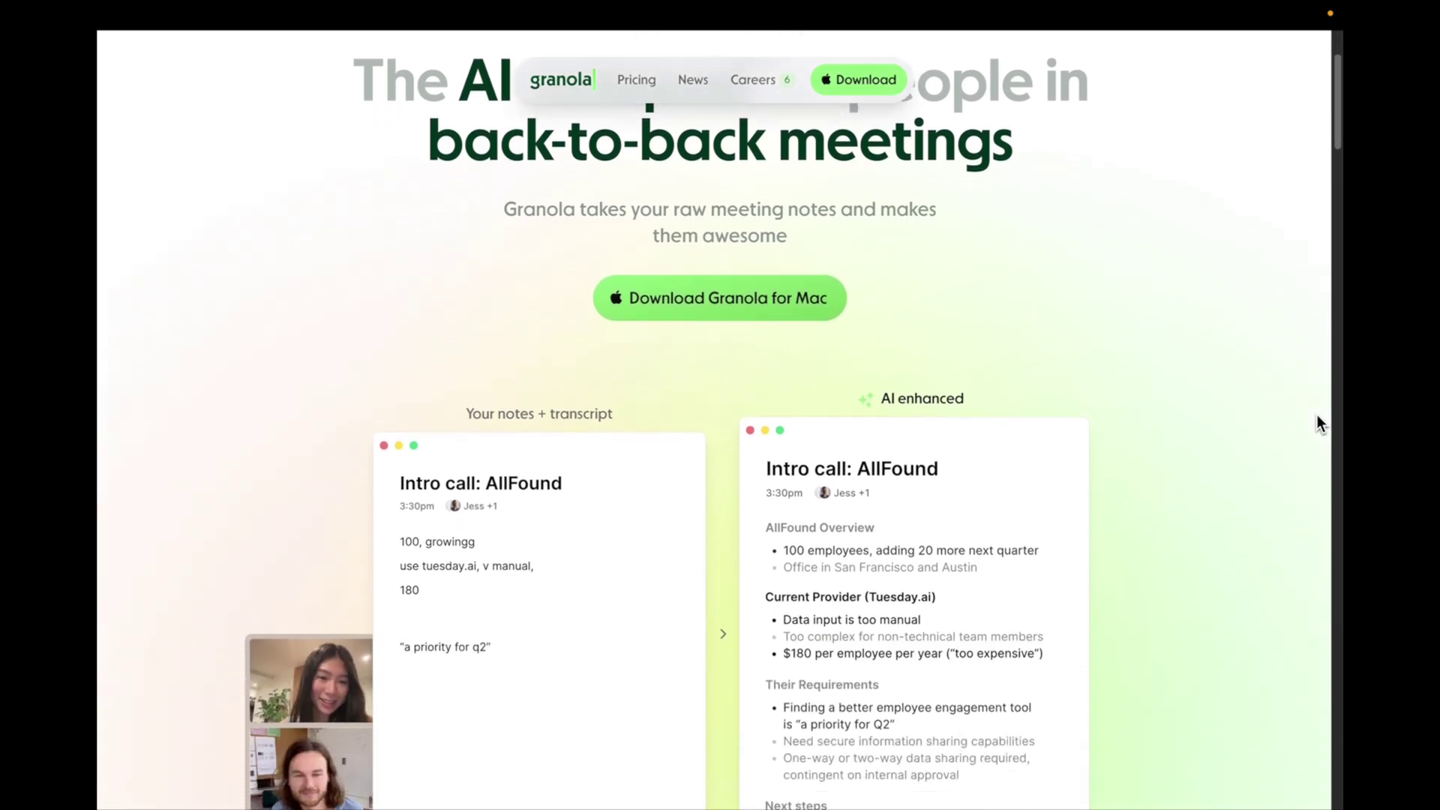
pyautogui.scroll(-2, 1317, 416)
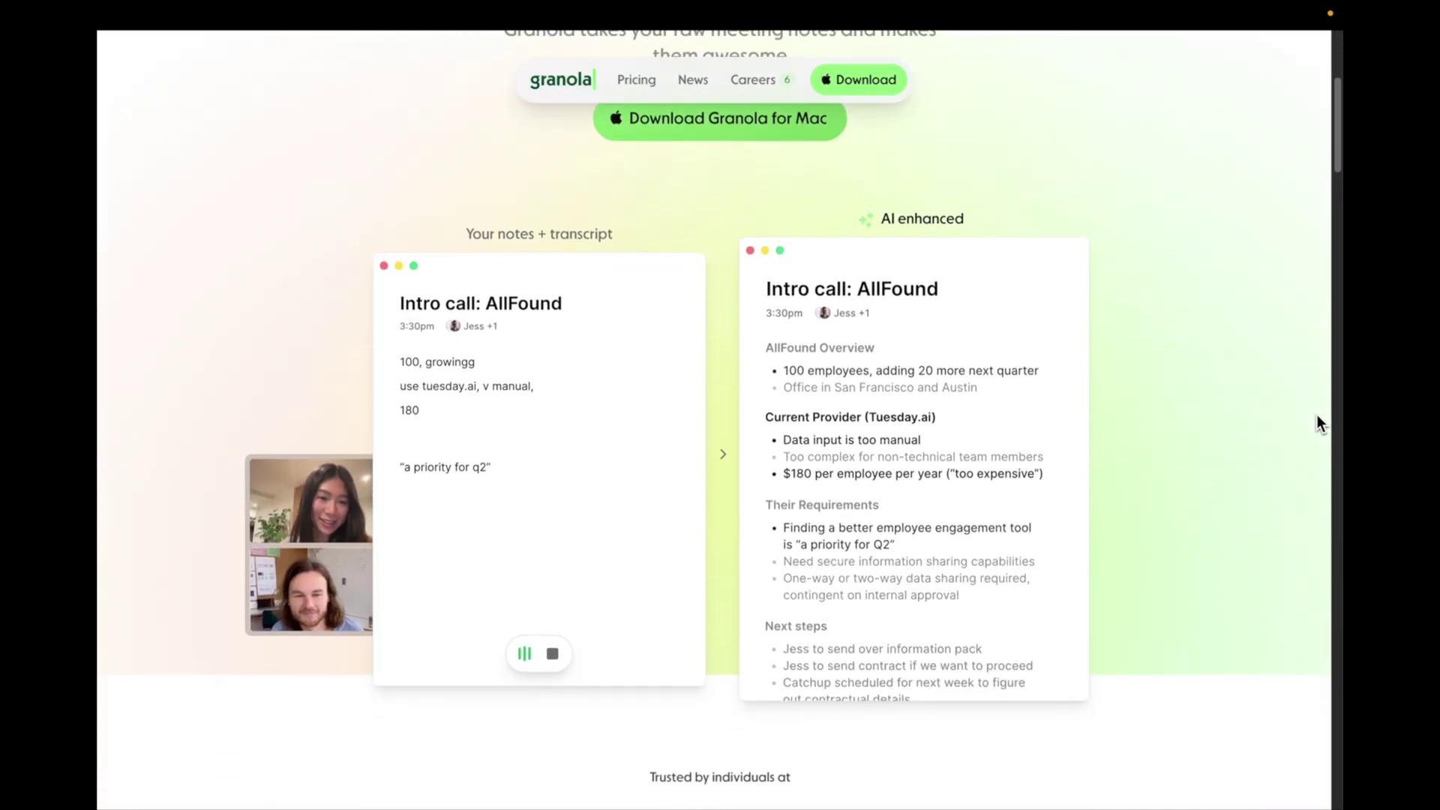
pyautogui.scroll(-6, 1318, 415)
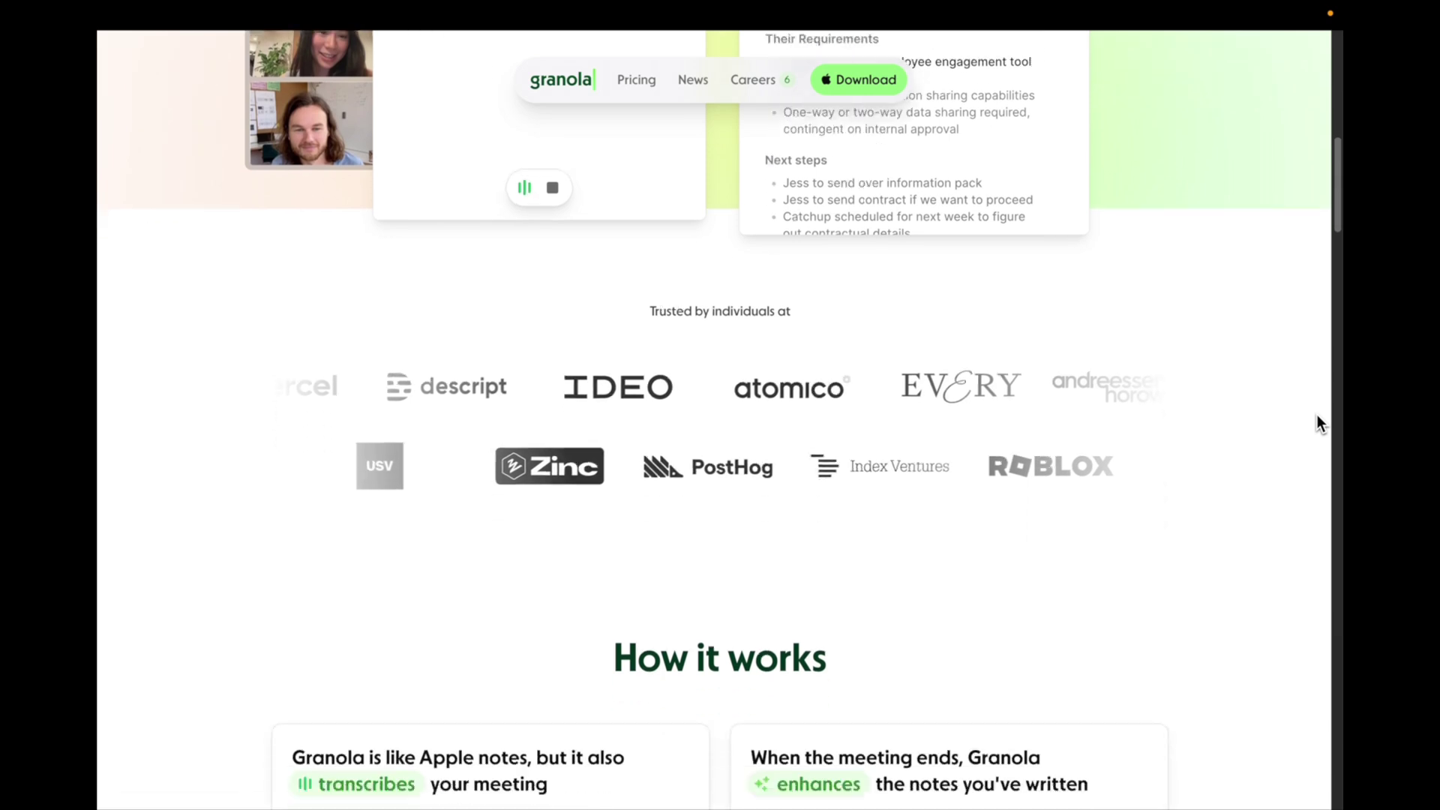
pyautogui.scroll(-6, 1317, 415)
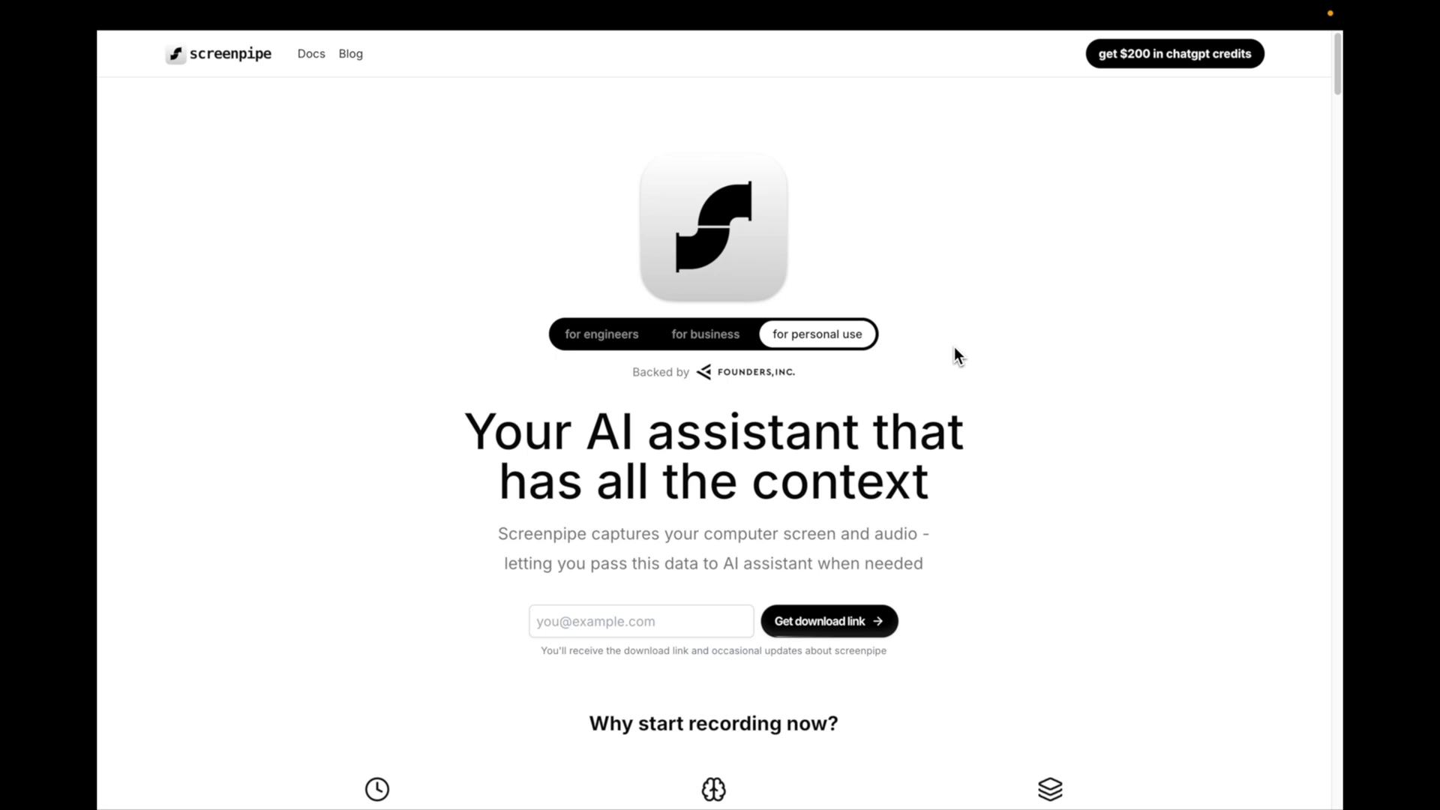
# Scroll the Screenpipe homepage past the feature cards to the Notion engineering reports demo
pyautogui.scroll(-4, 957, 334)
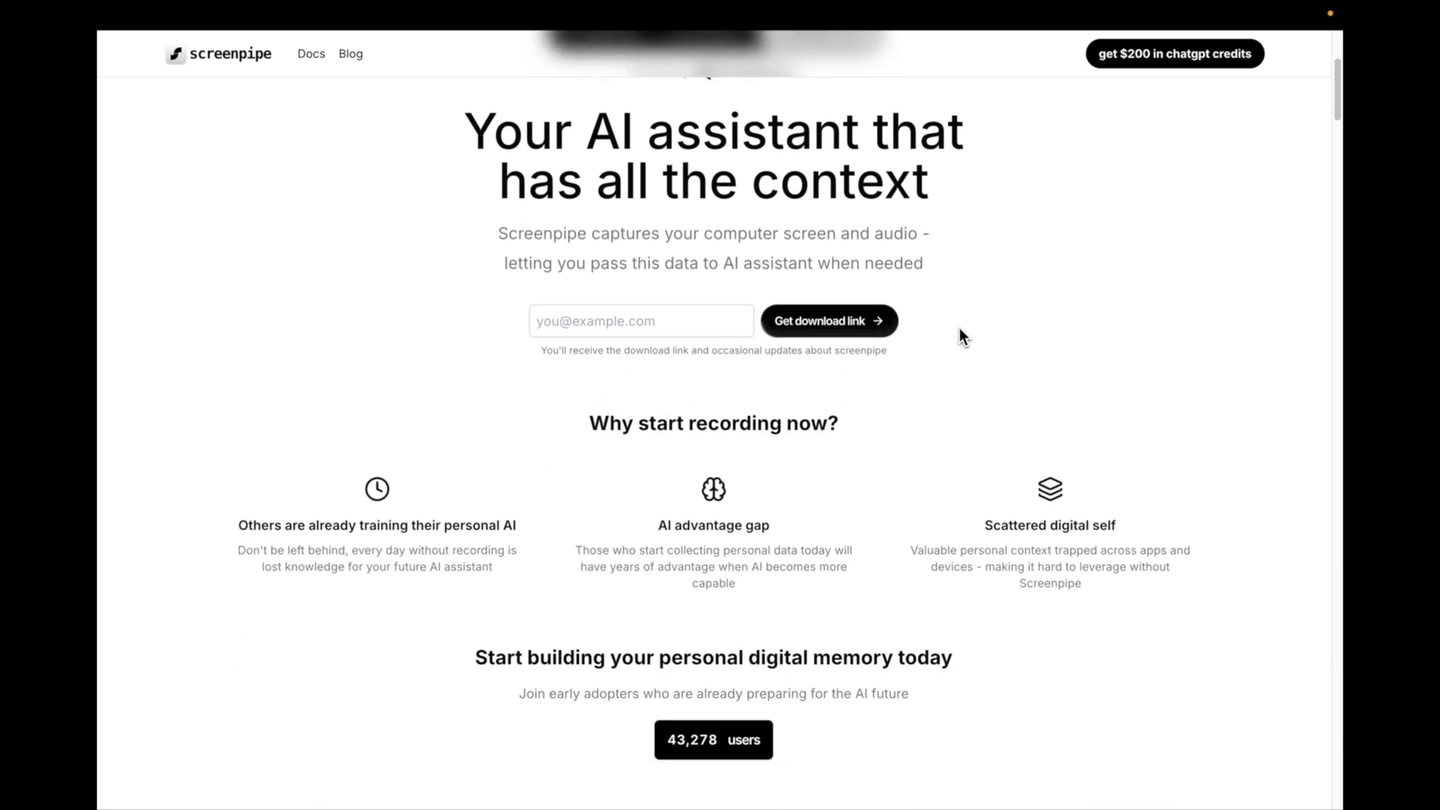
pyautogui.scroll(-5, 960, 330)
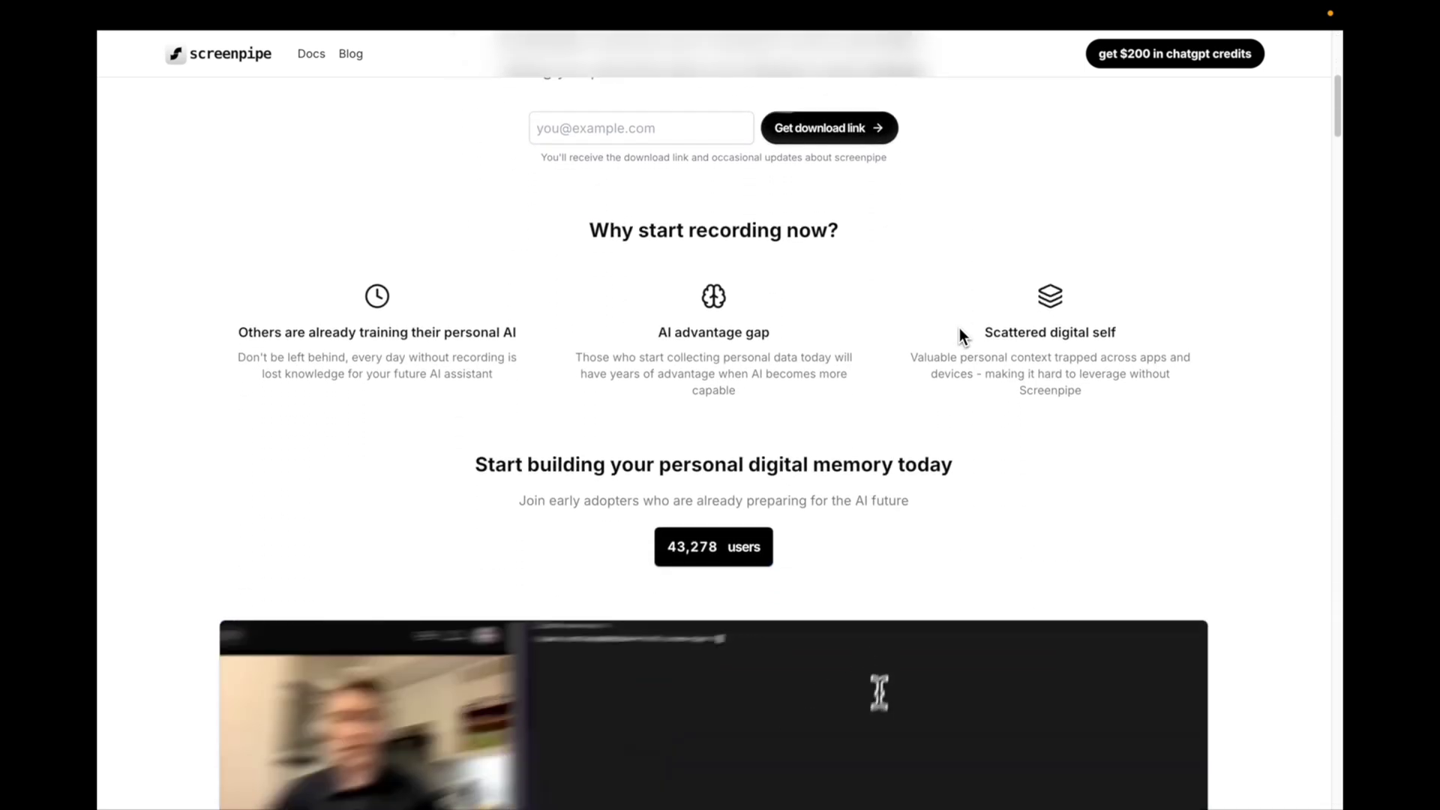
pyautogui.scroll(-10, 961, 334)
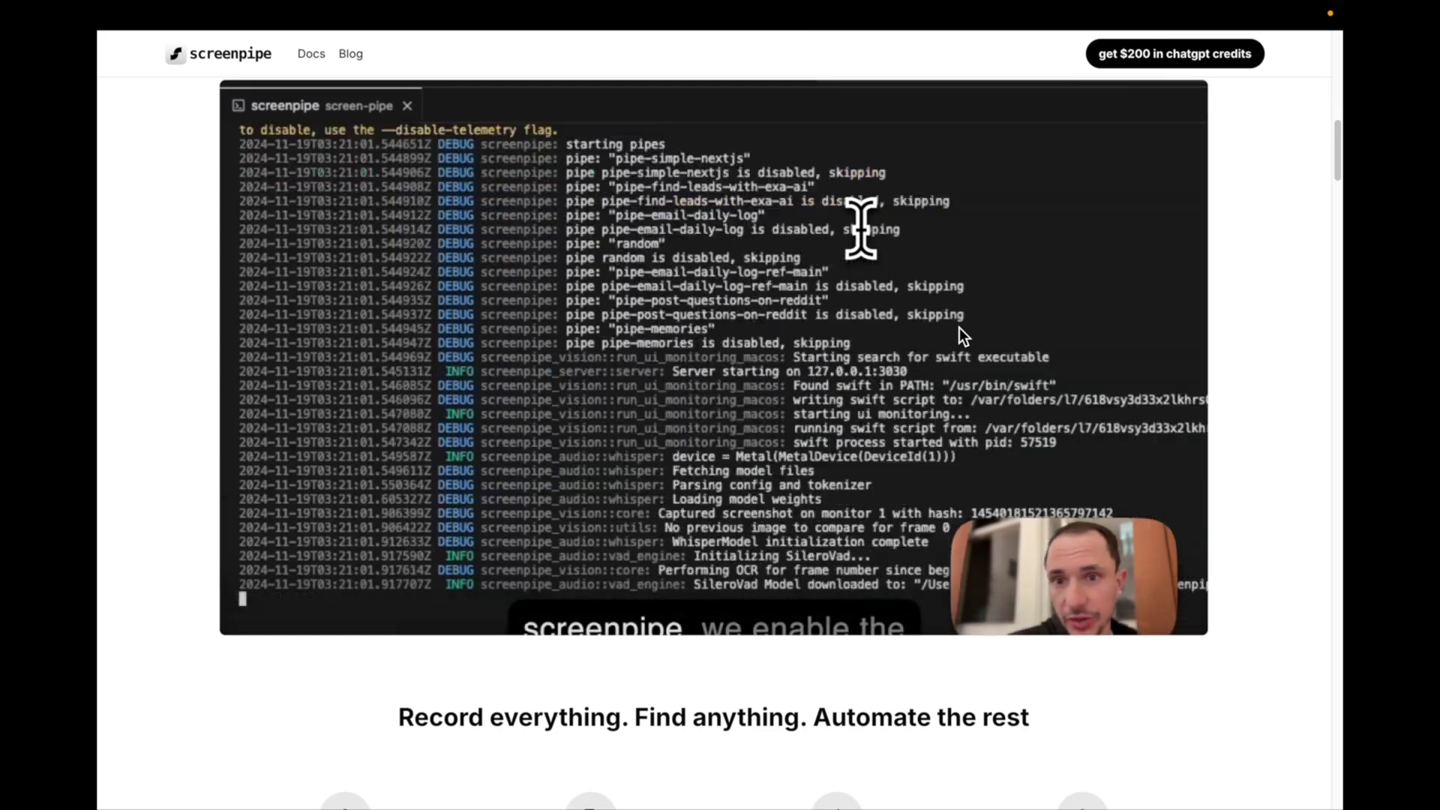
pyautogui.scroll(-5, 959, 328)
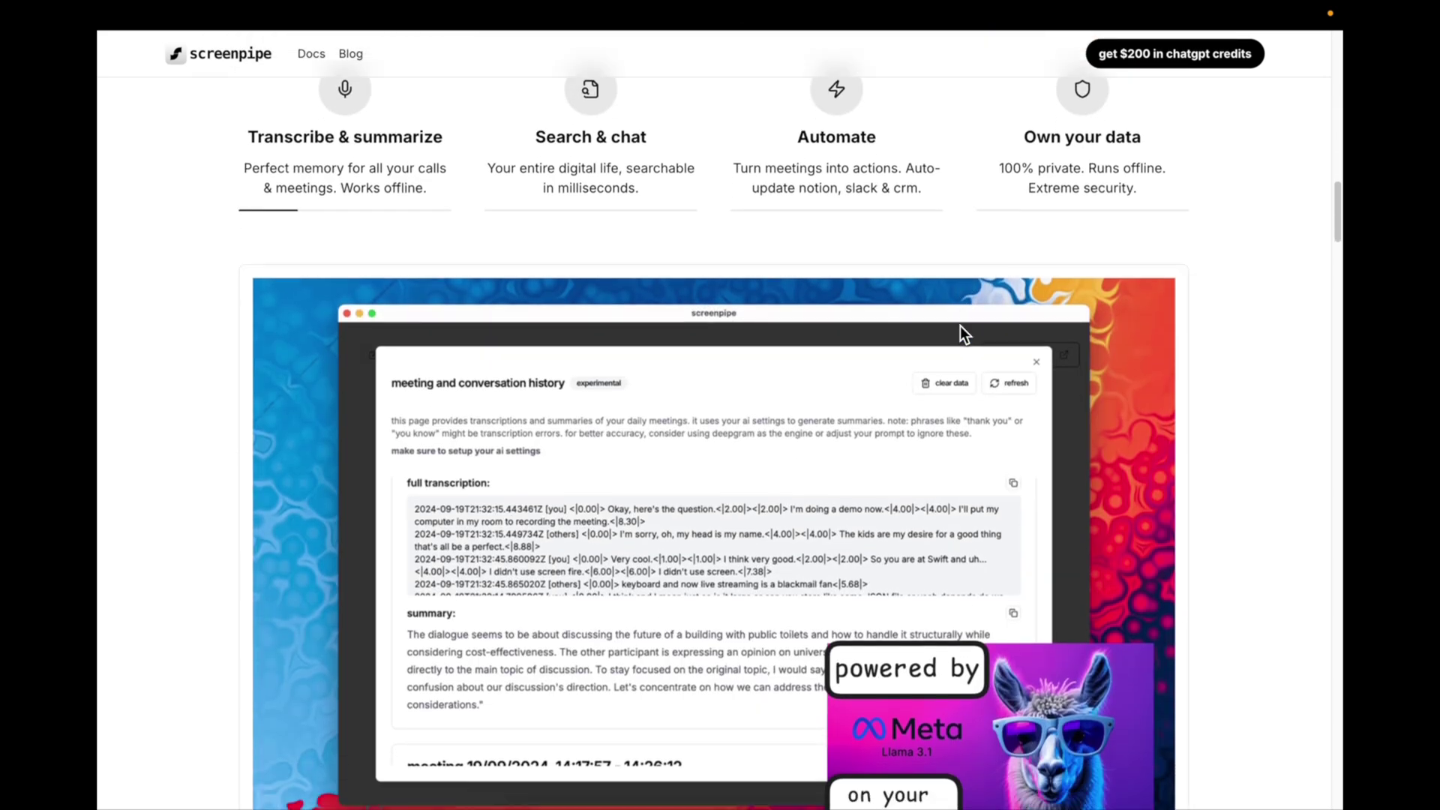
pyautogui.scroll(-2, 960, 325)
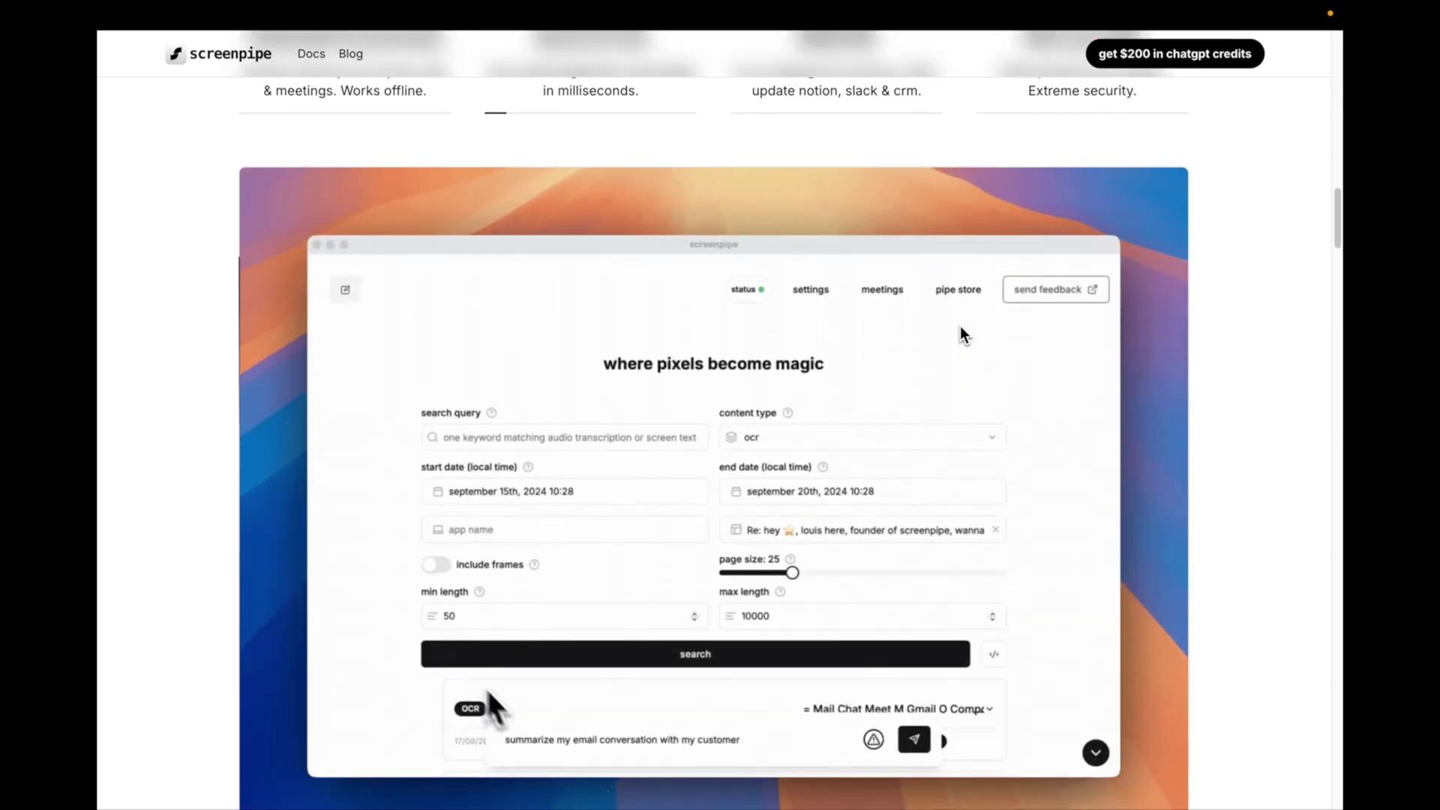
pyautogui.scroll(-2, 960, 326)
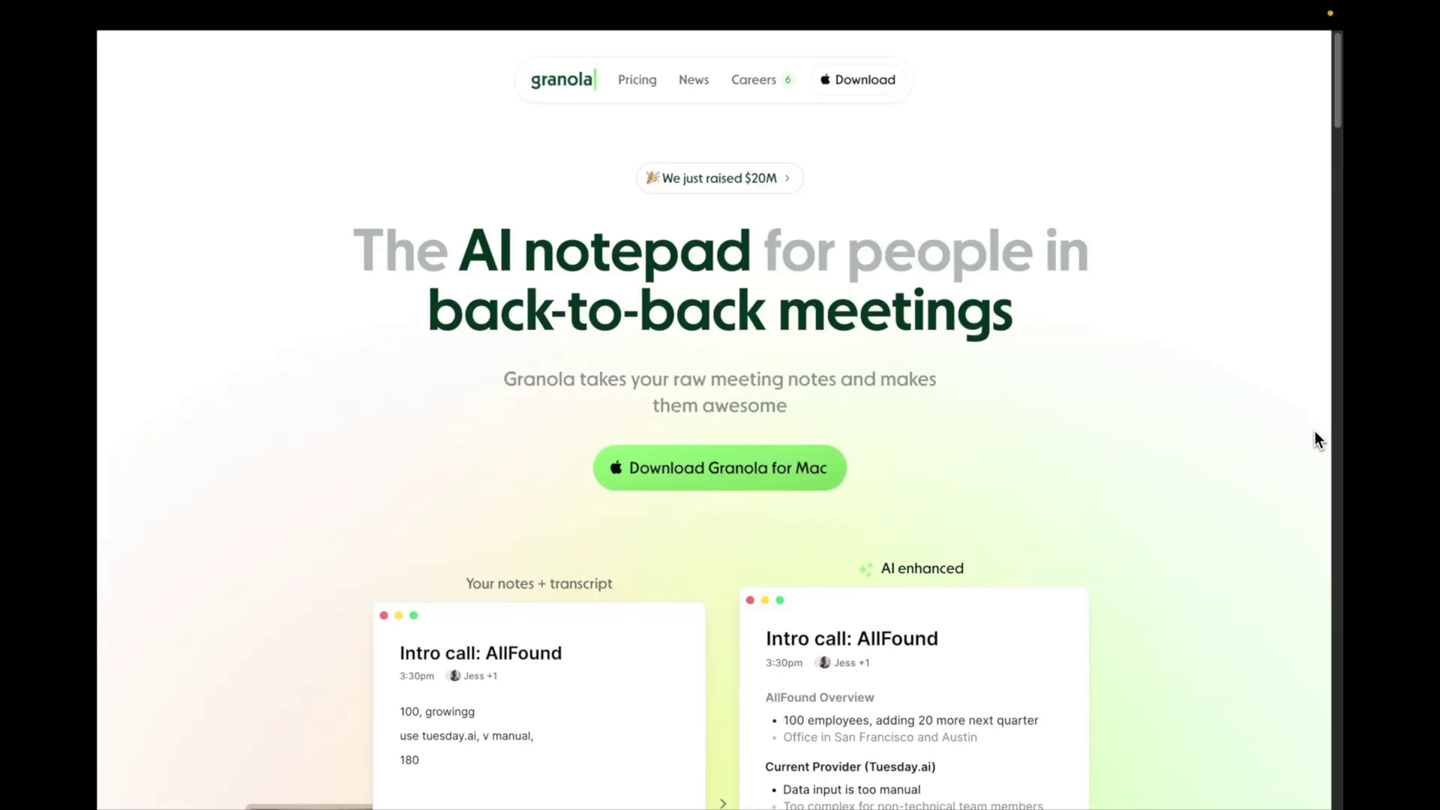
# Scroll the Granola page until the two How it works example note cards are at the top
pyautogui.scroll(-5, 1317, 422)
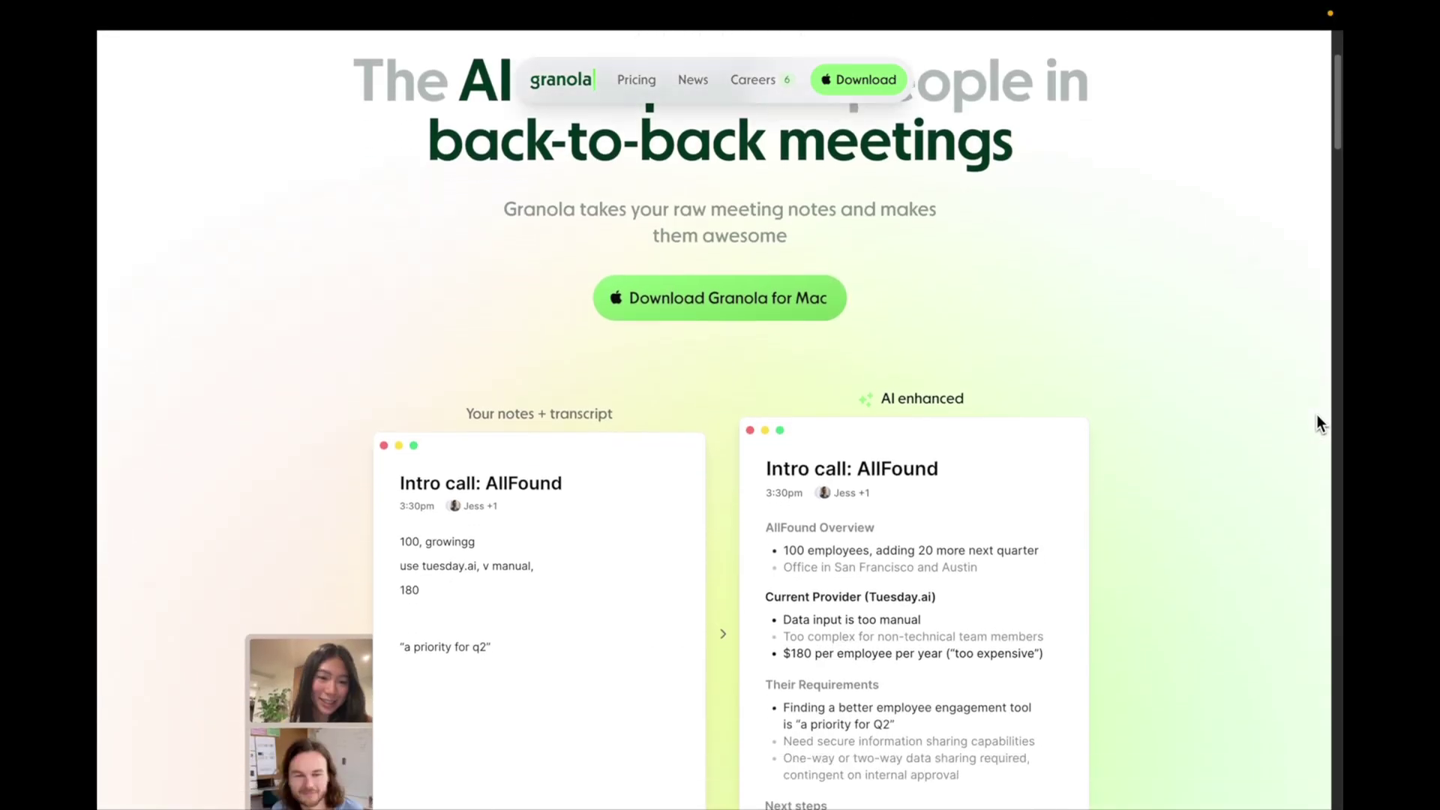
pyautogui.scroll(-3, 1318, 423)
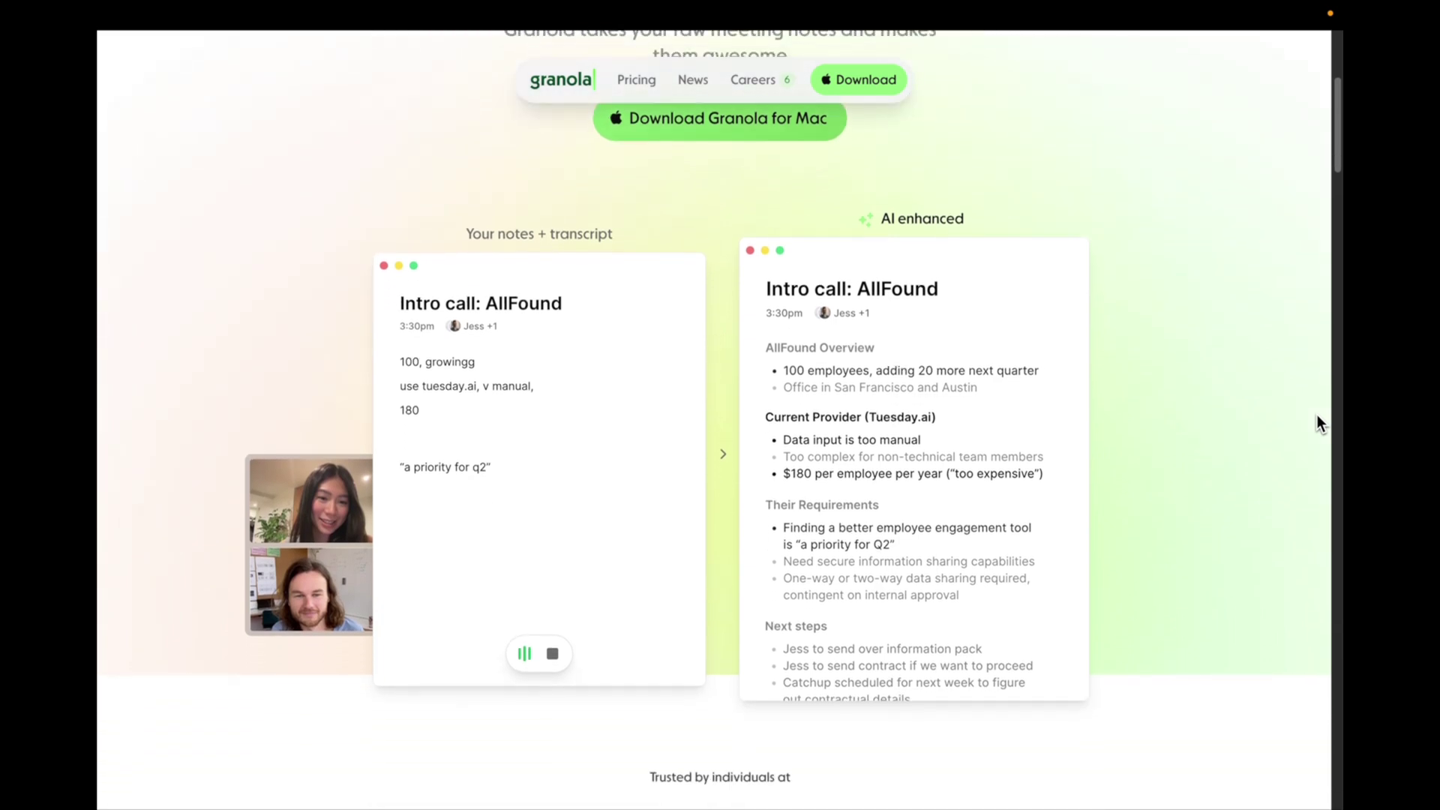
pyautogui.scroll(-10, 1317, 417)
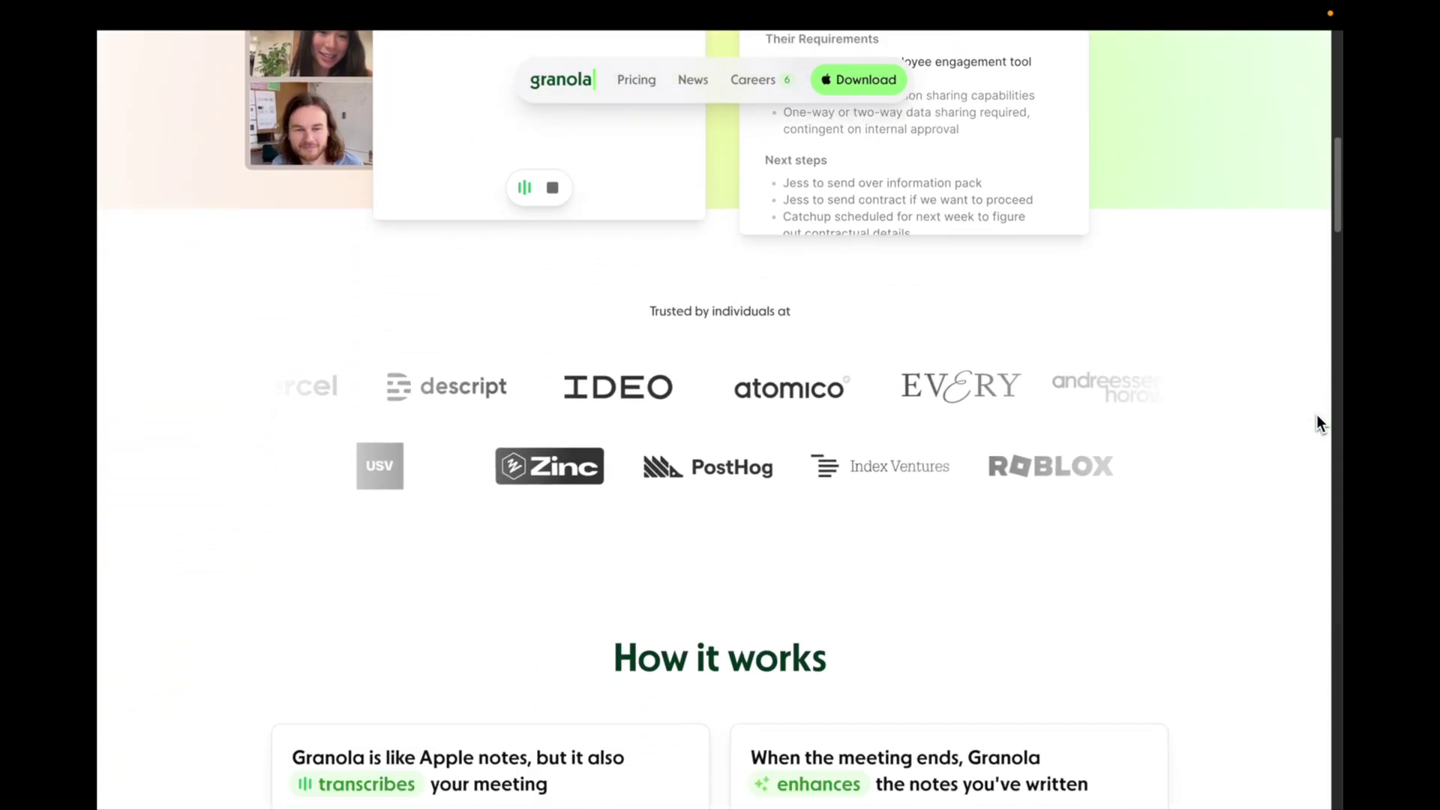
pyautogui.scroll(-10, 1318, 423)
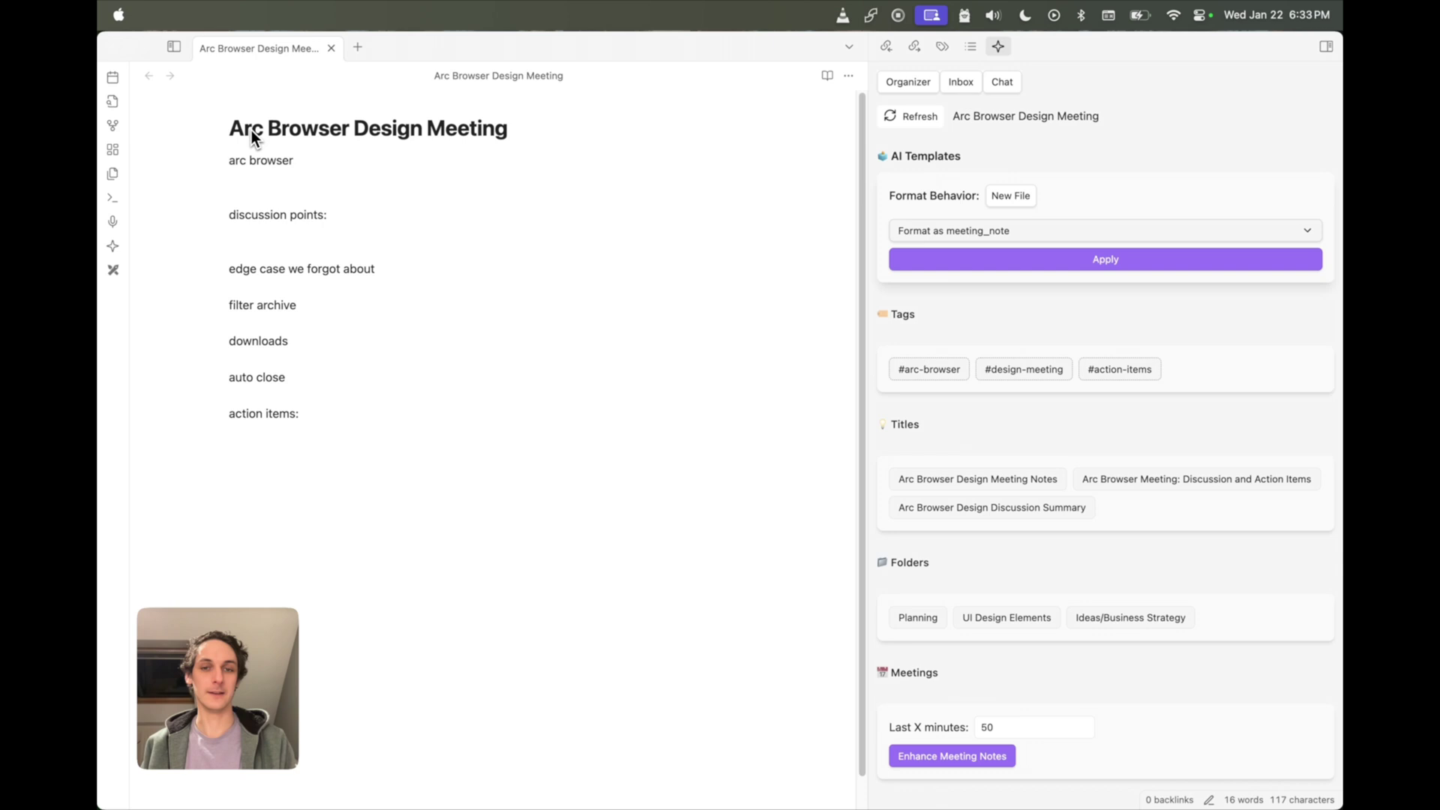
pyautogui.click(870, 15)
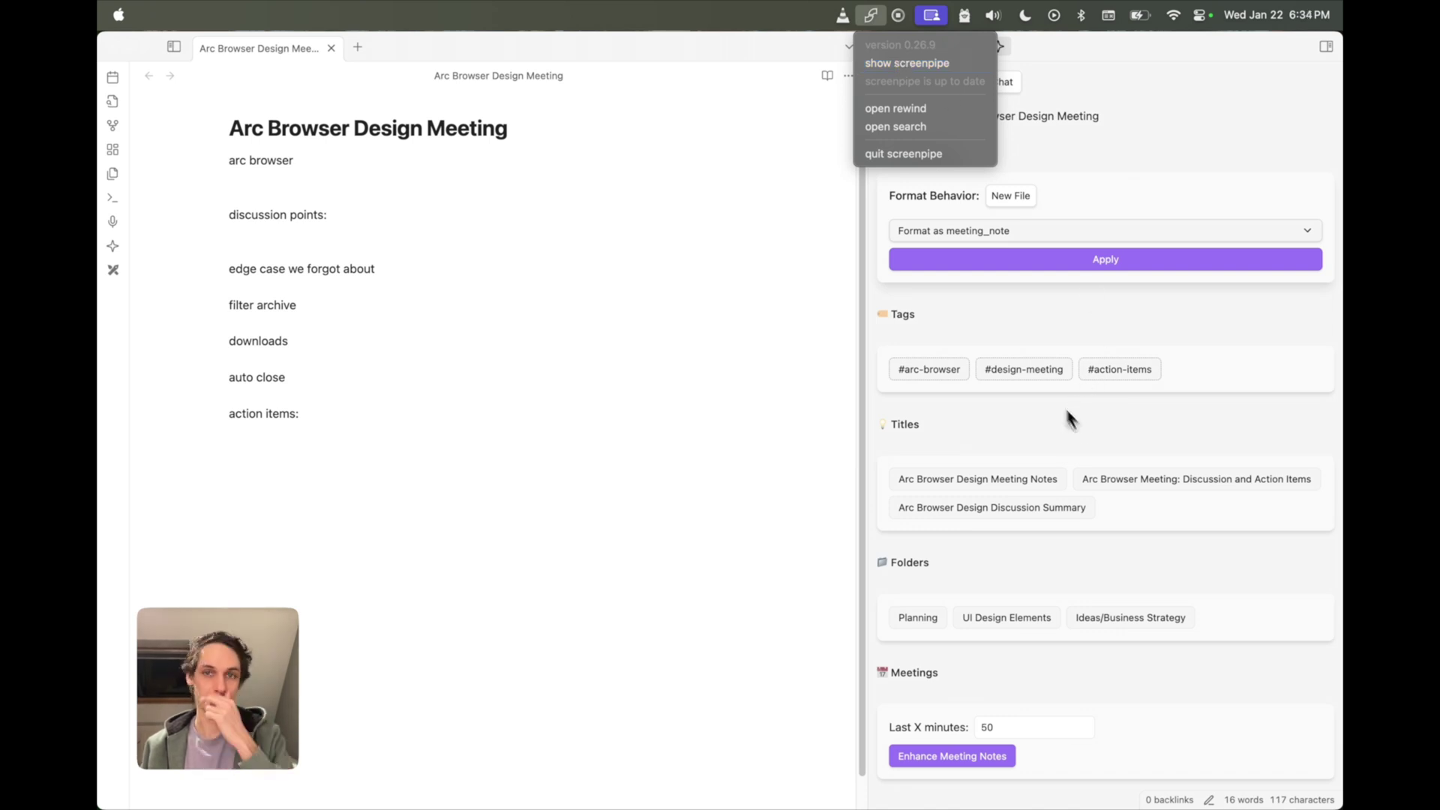
pyautogui.click(683, 117)
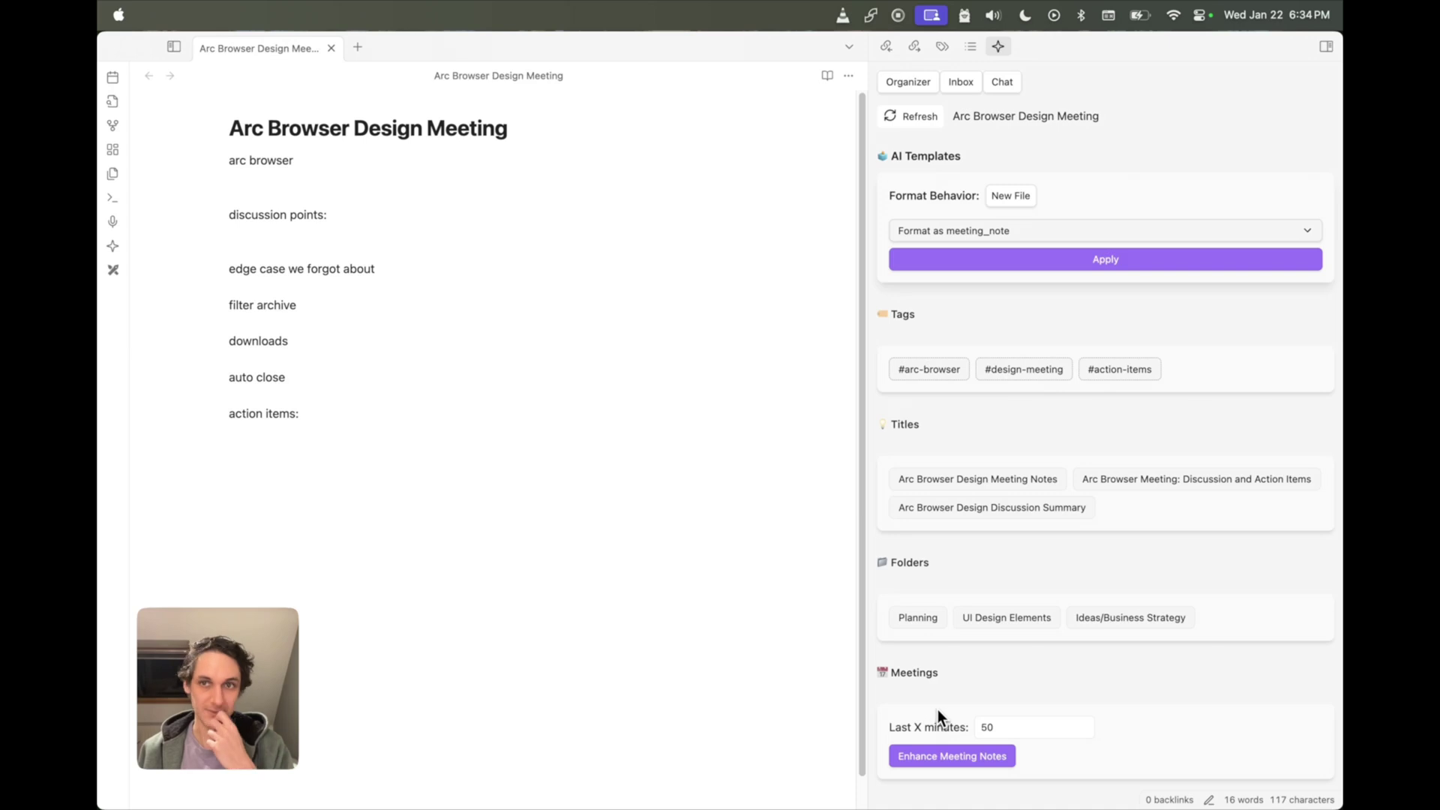
# Refresh File Organizer suggestions, set Last X minutes to 60, and run Enhance Meeting Notes
pyautogui.click(911, 115)
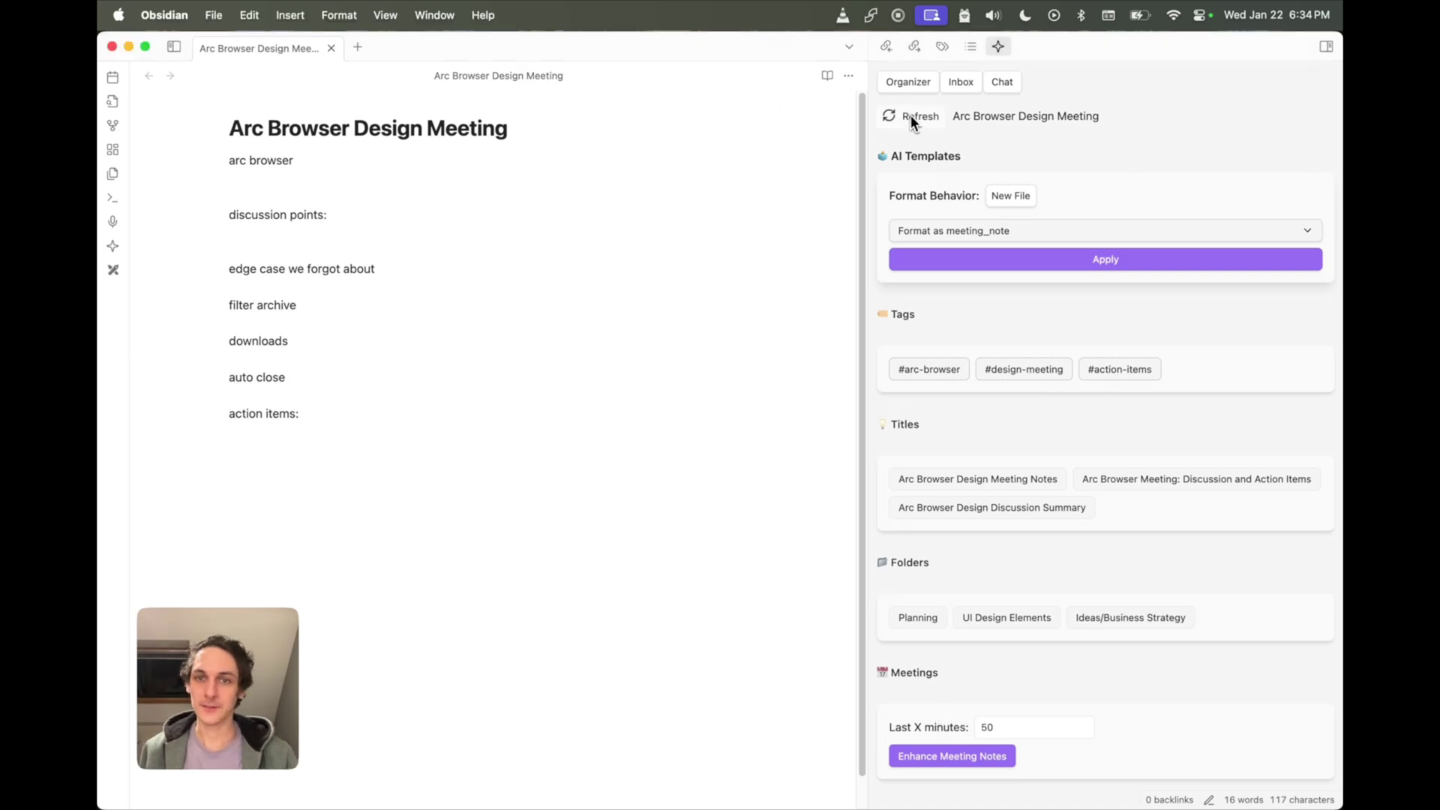
pyautogui.click(912, 118)
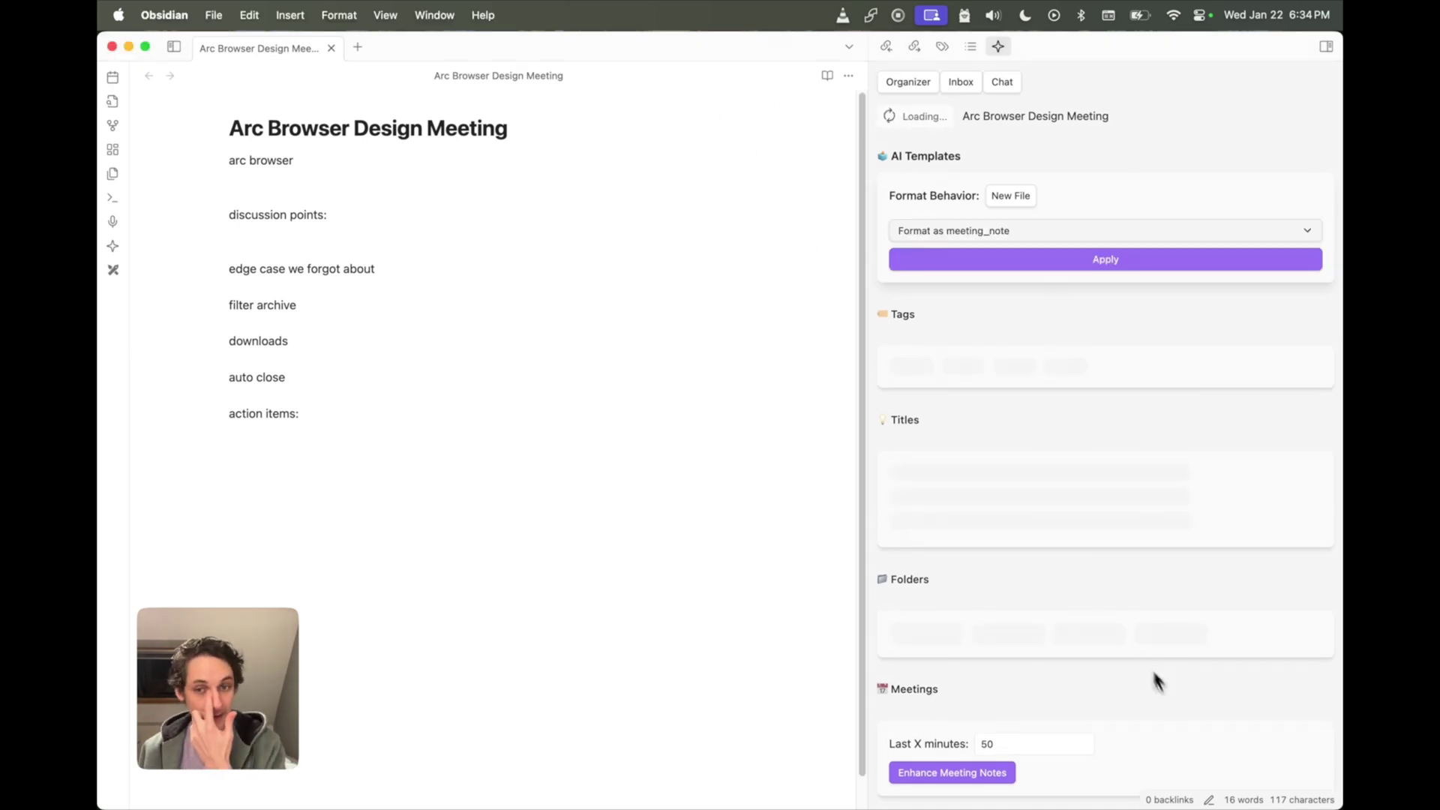
pyautogui.doubleClick(989, 751)
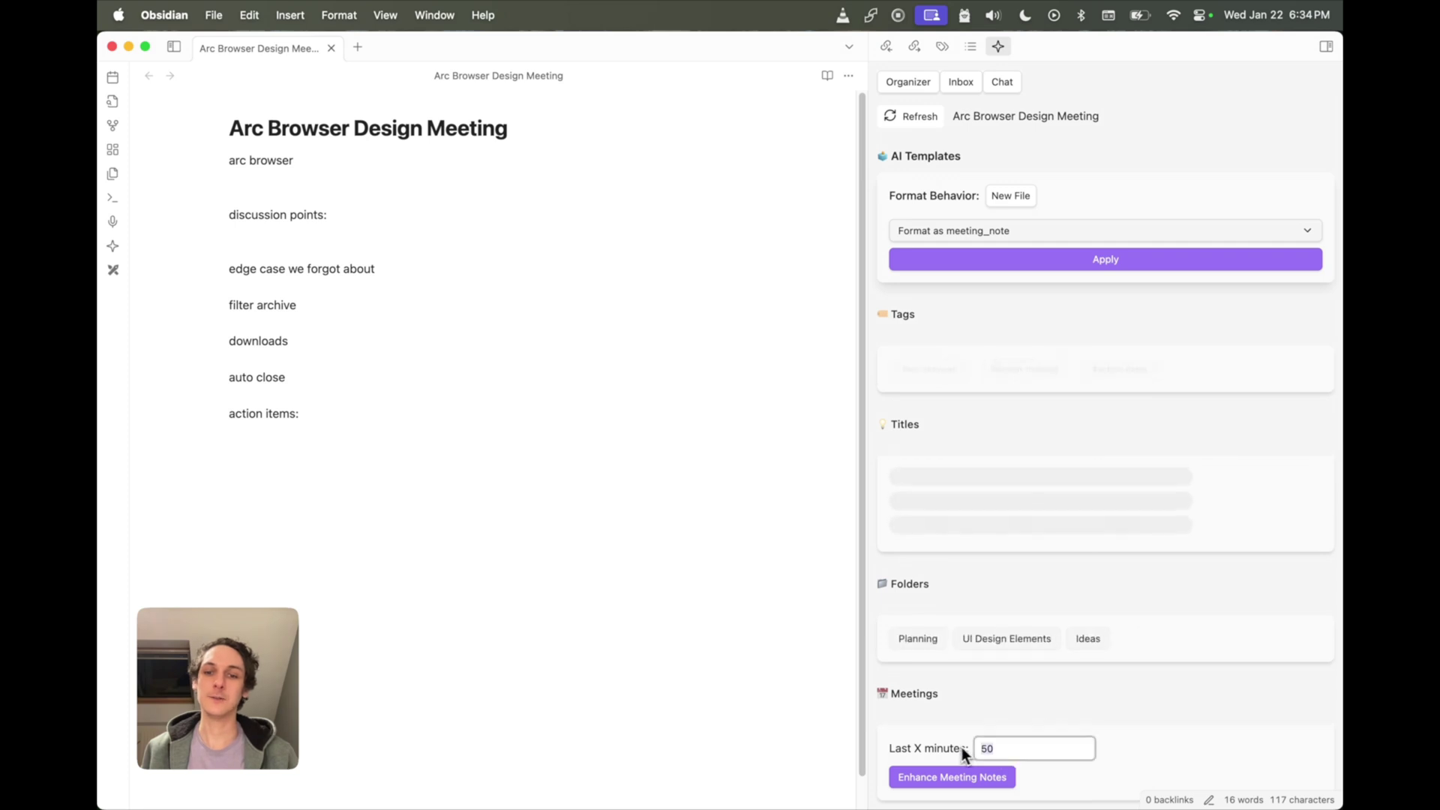
pyautogui.write('60')
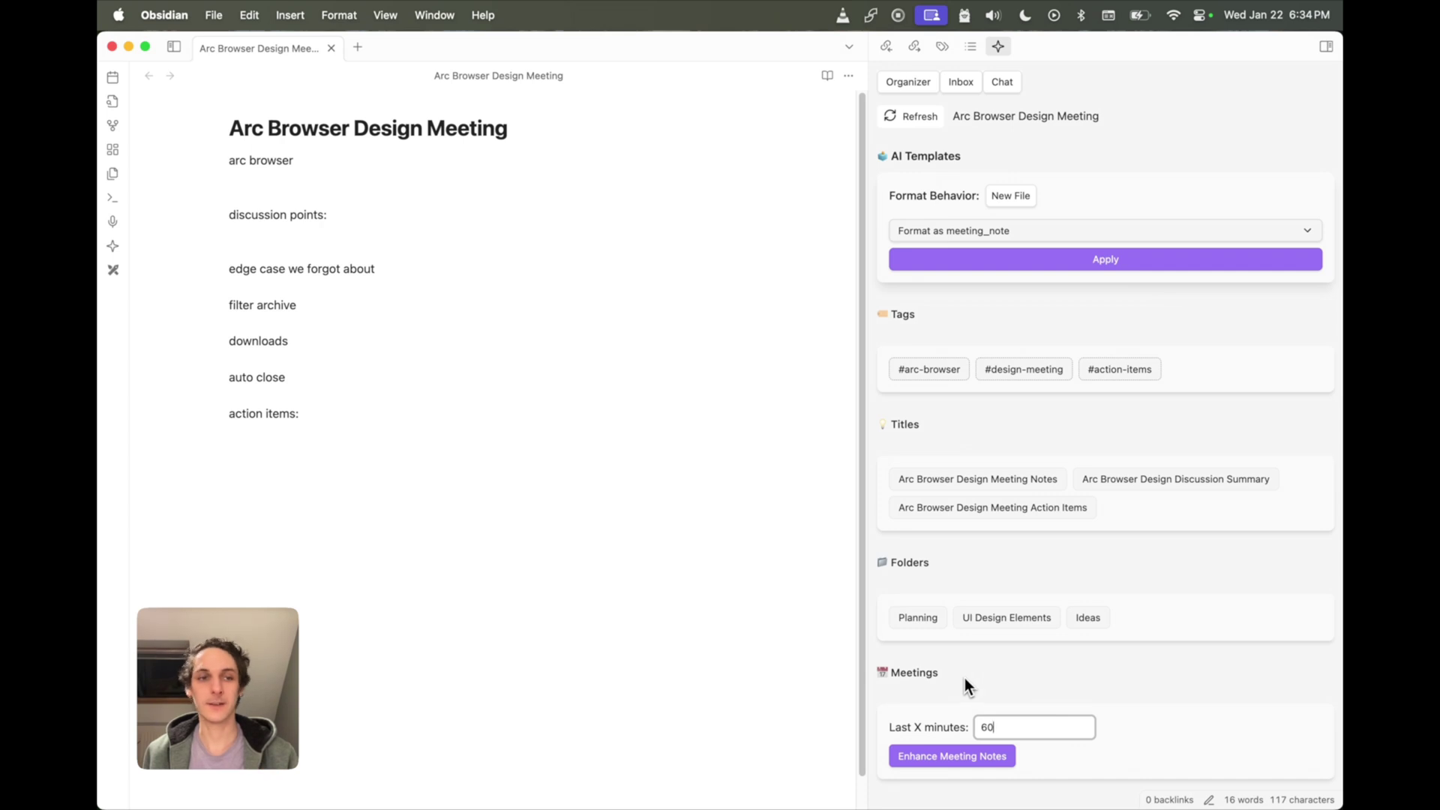
pyautogui.click(380, 244)
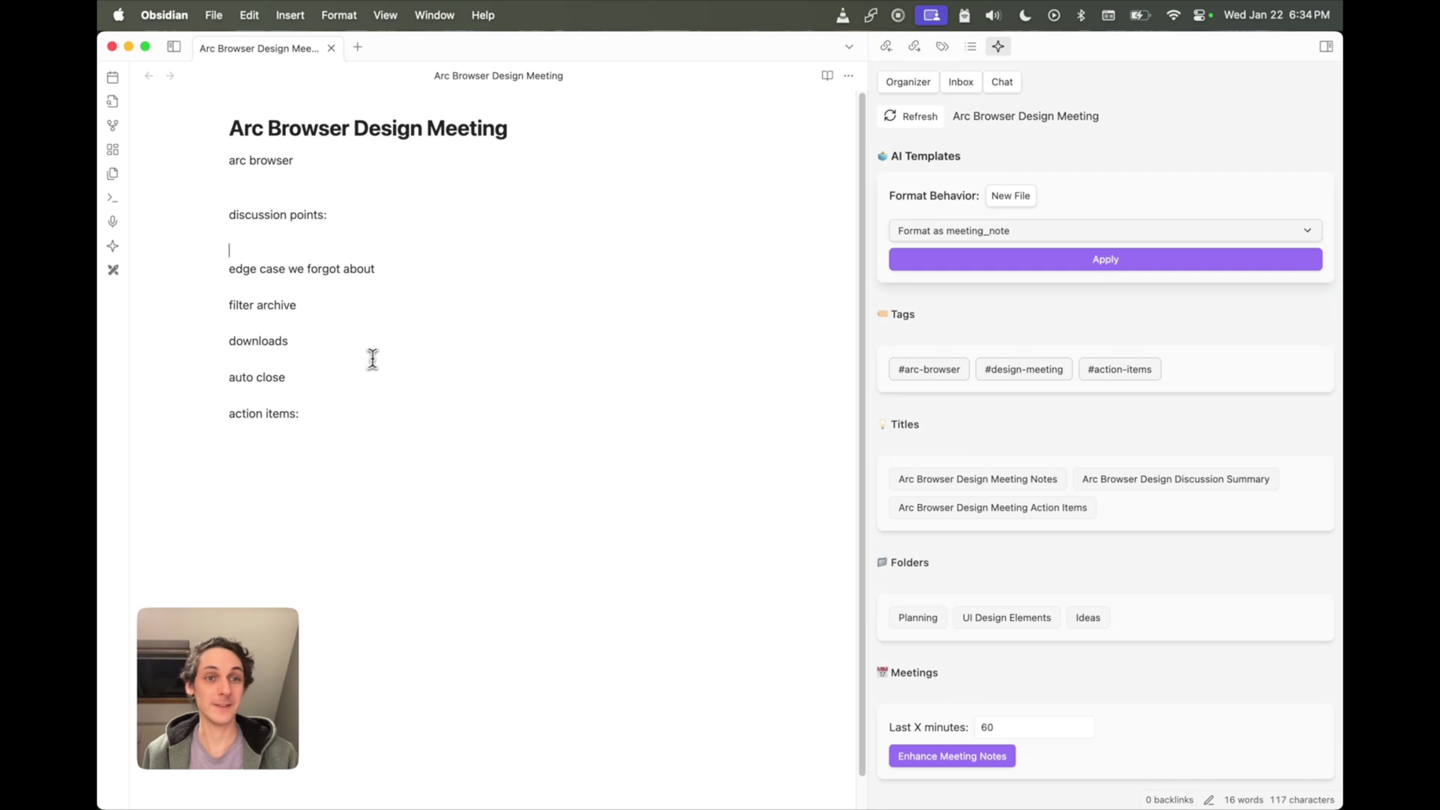
pyautogui.click(949, 758)
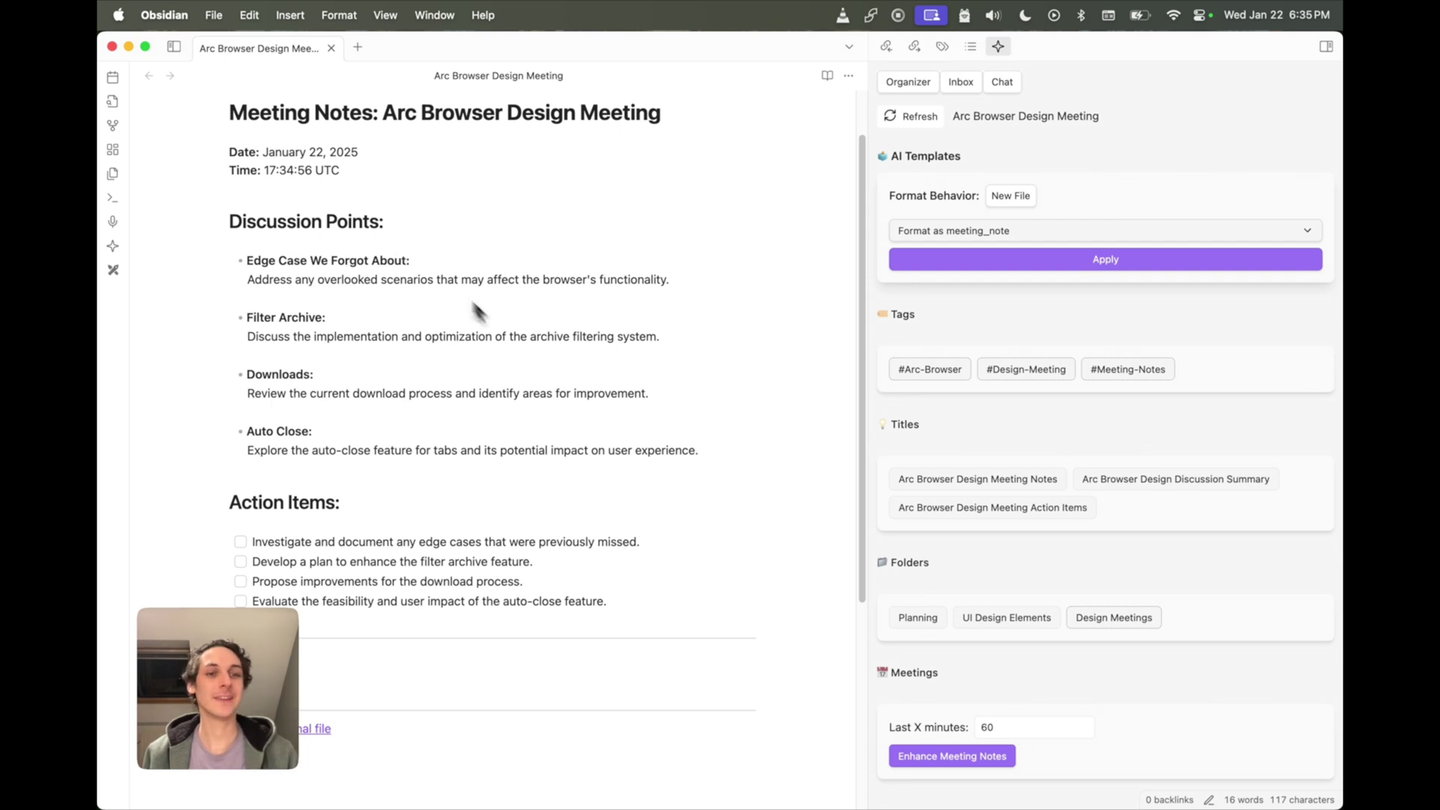
# Scroll down and back up through the enhanced Arc Browser Design Meeting notes
pyautogui.scroll(-2, 518, 509)
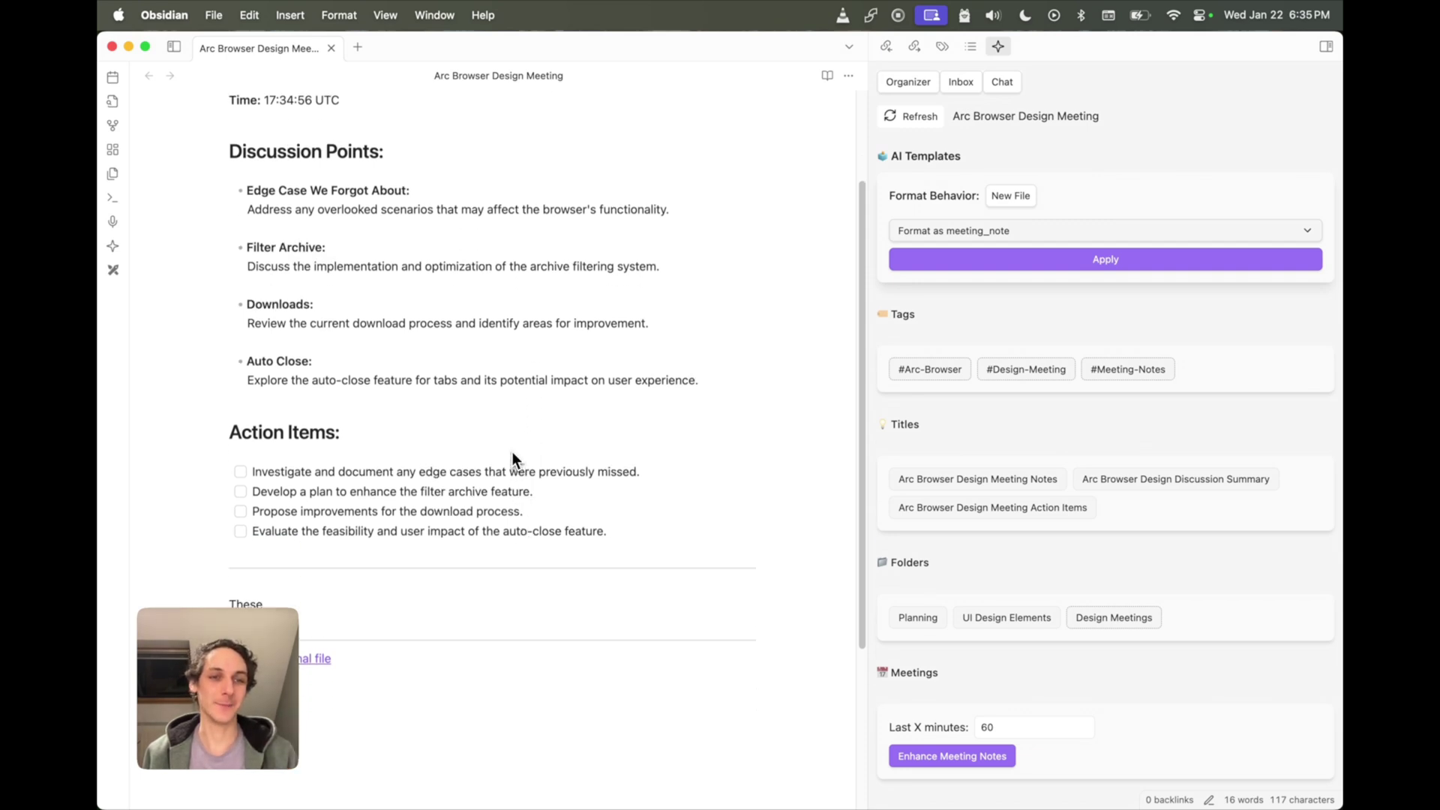
pyautogui.scroll(4, 511, 461)
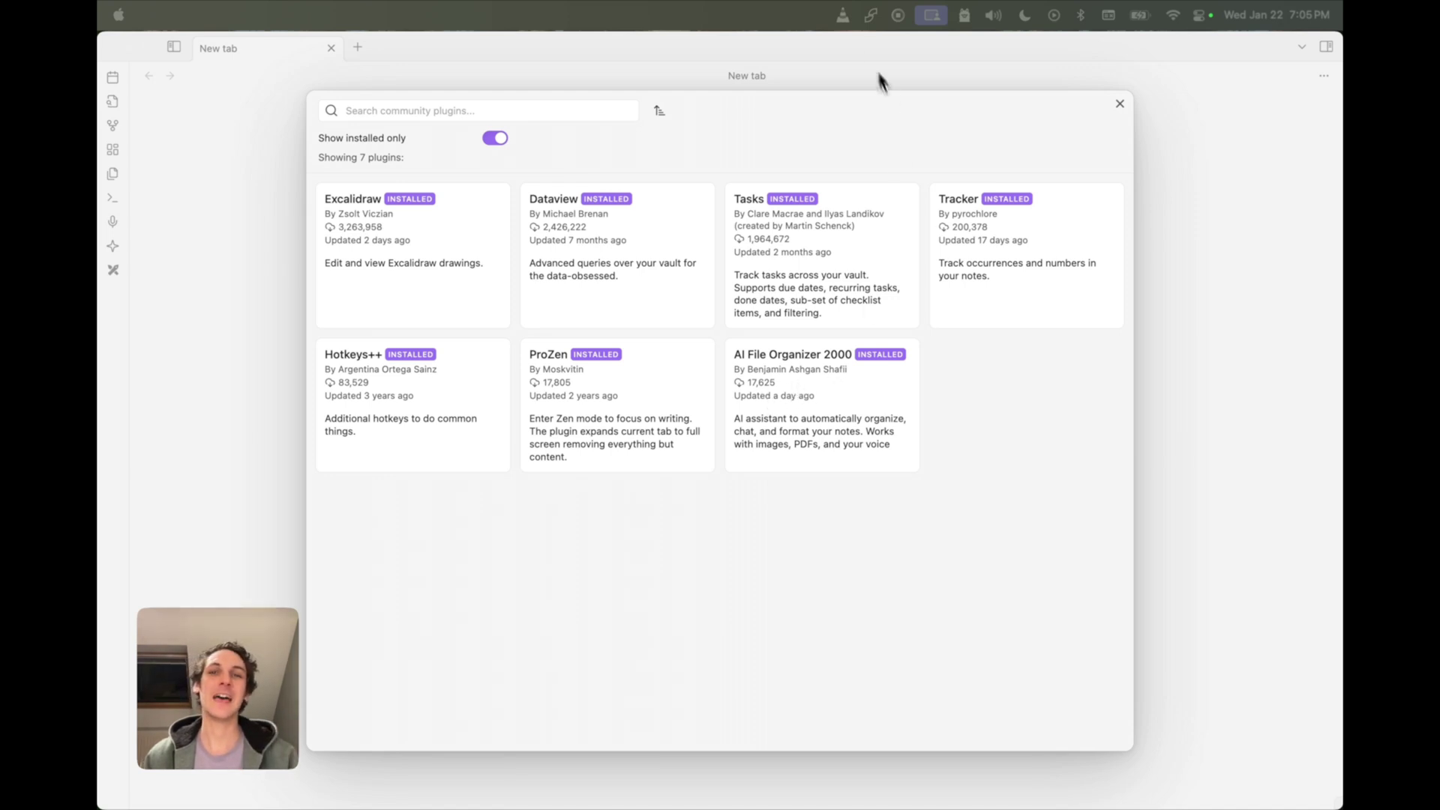
# Open the screenpipe menu-bar menu, then switch to the browser space showing the screenpipe site
pyautogui.click(874, 16)
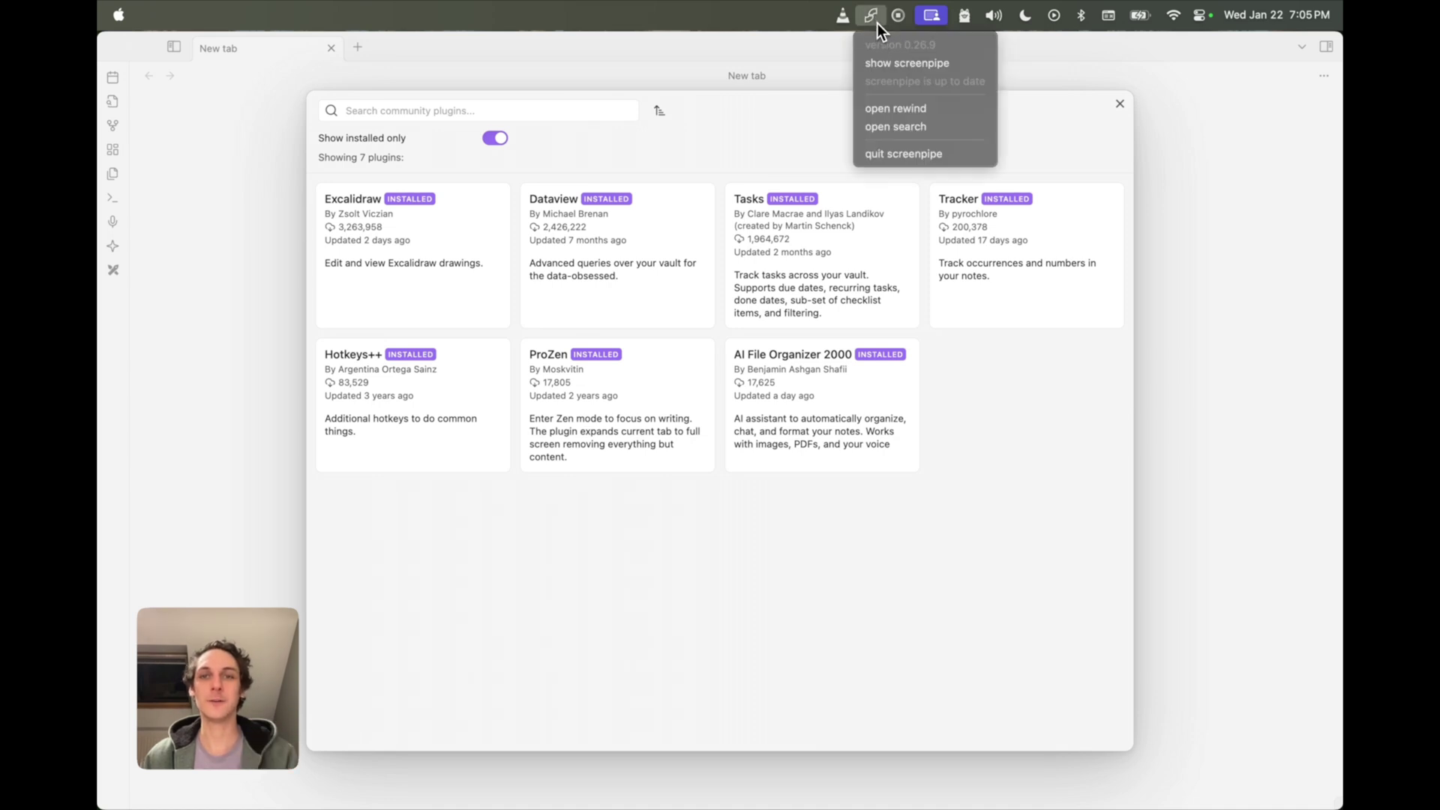
pyautogui.hotkey('ctrl', 'Right')
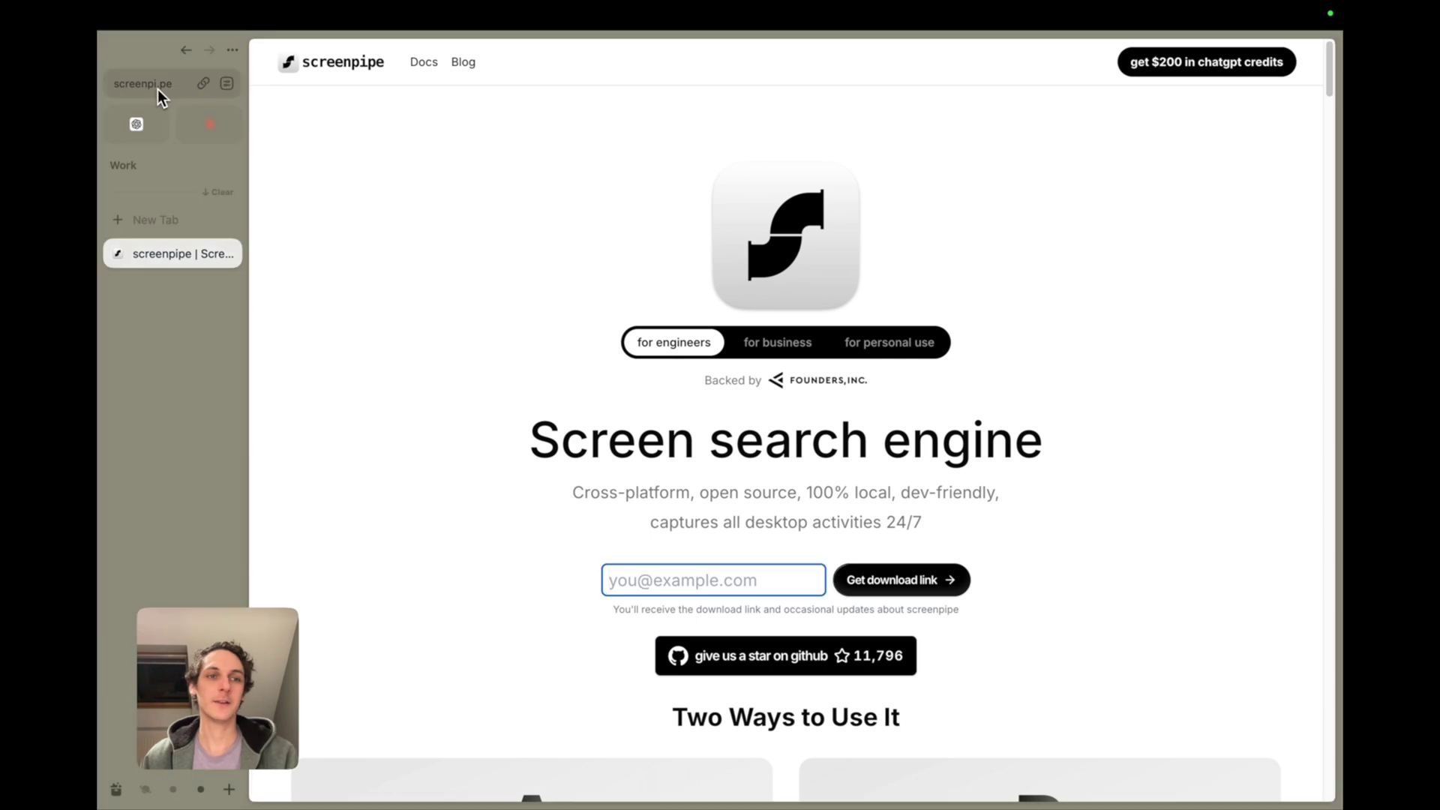
# Click Arc's URL bar on the screenpipe website
pyautogui.click(156, 87)
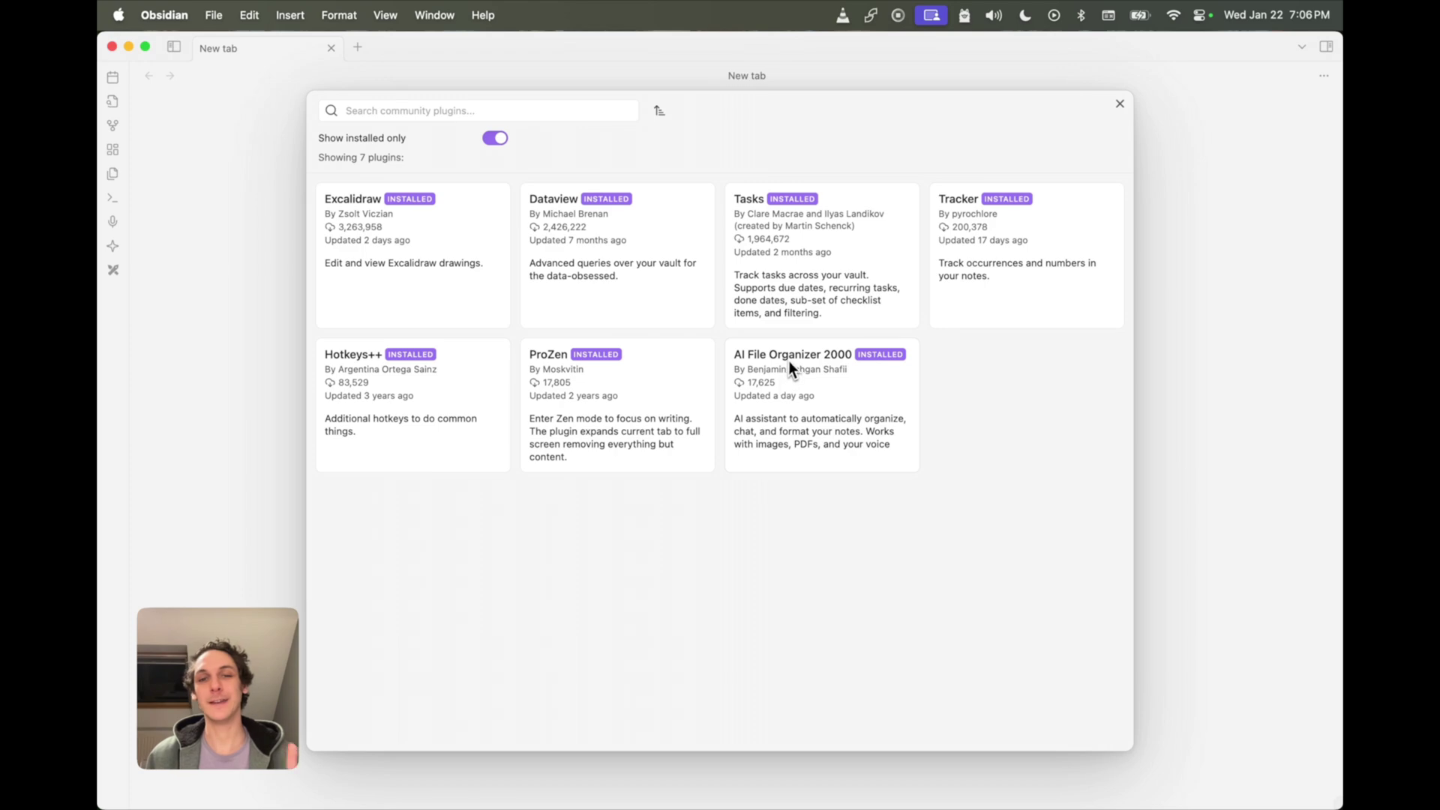
# Open AI File Organizer 2000's Options, Experiment tab, and scroll to Screenpipe Integration under Integrations (Beta)
pyautogui.click(816, 387)
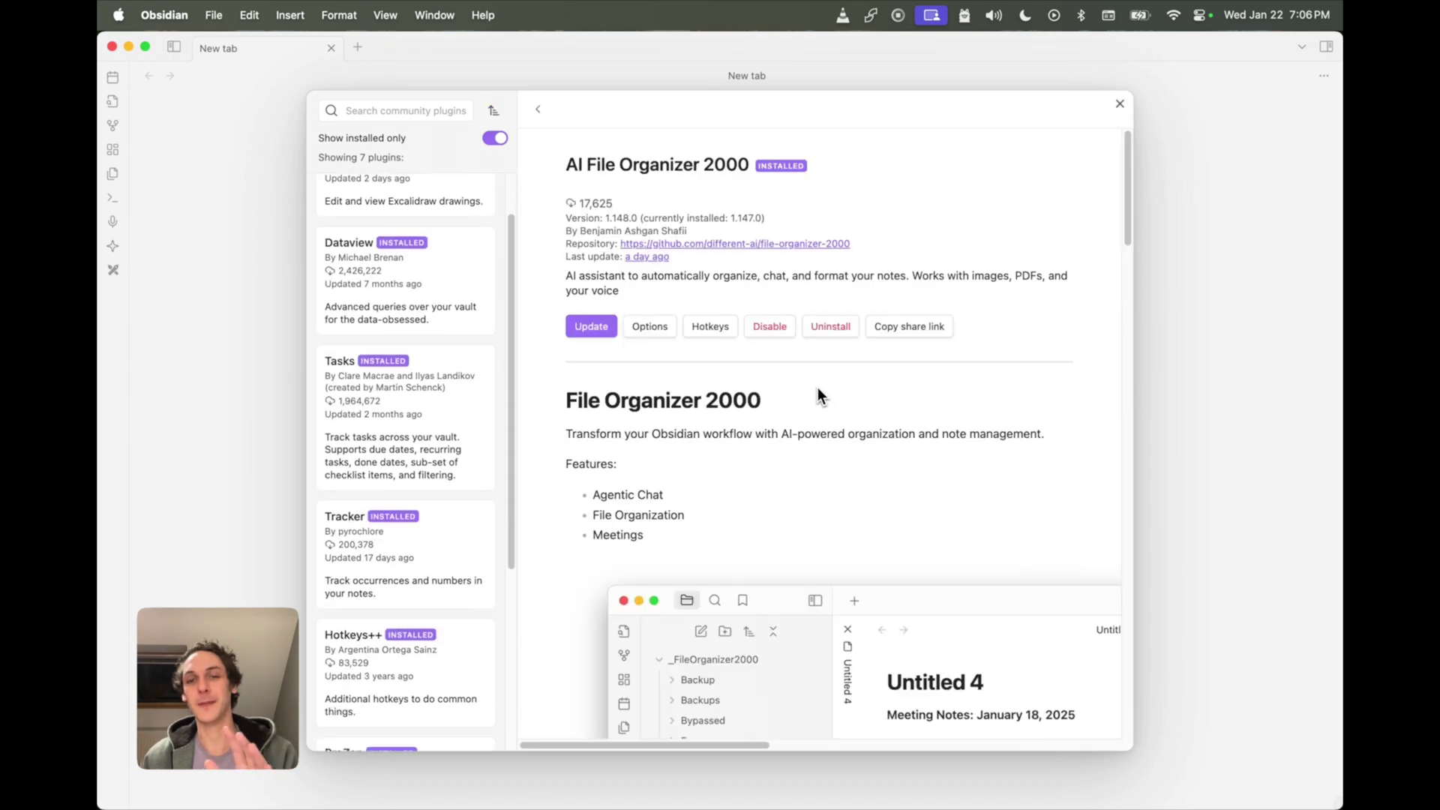
pyautogui.click(652, 329)
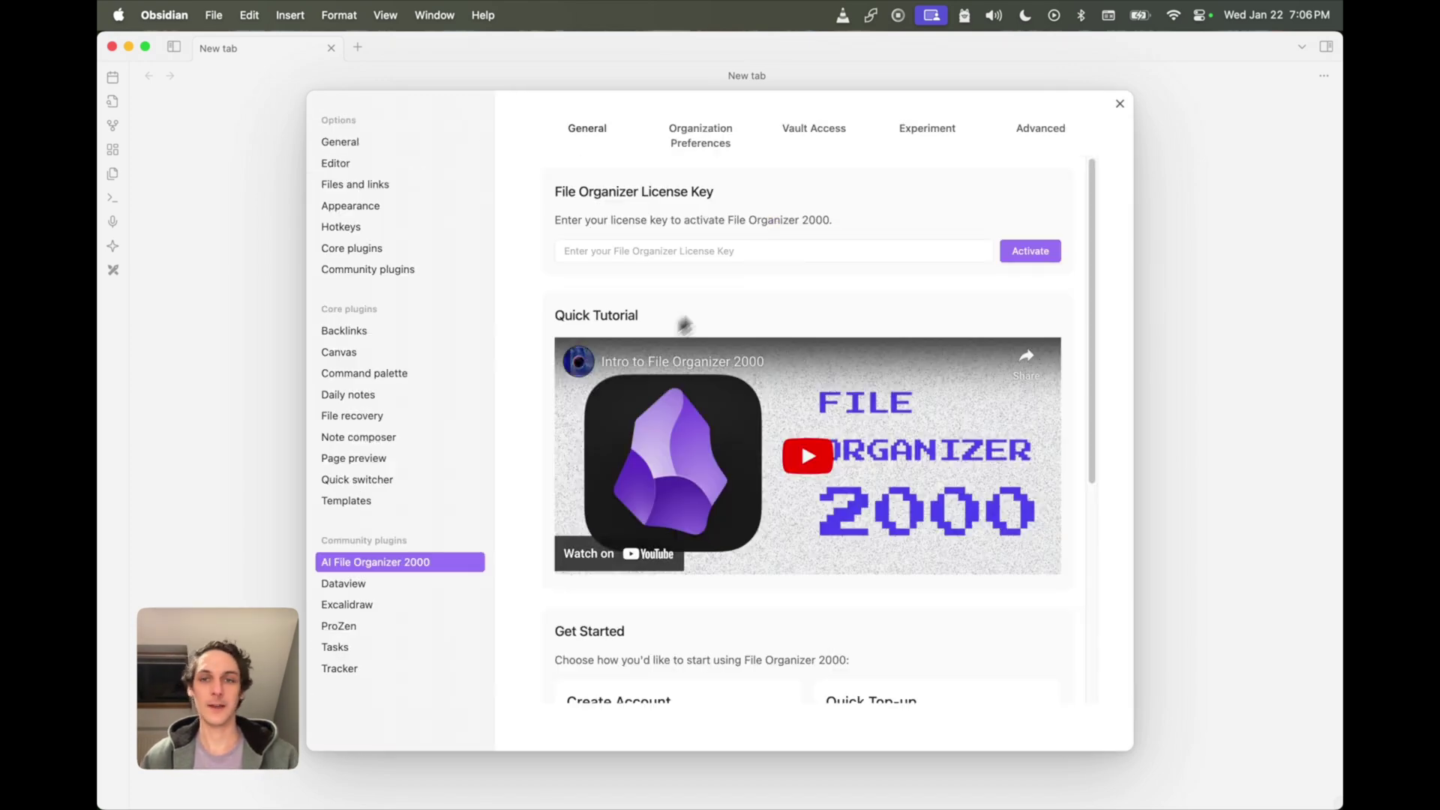
pyautogui.click(921, 134)
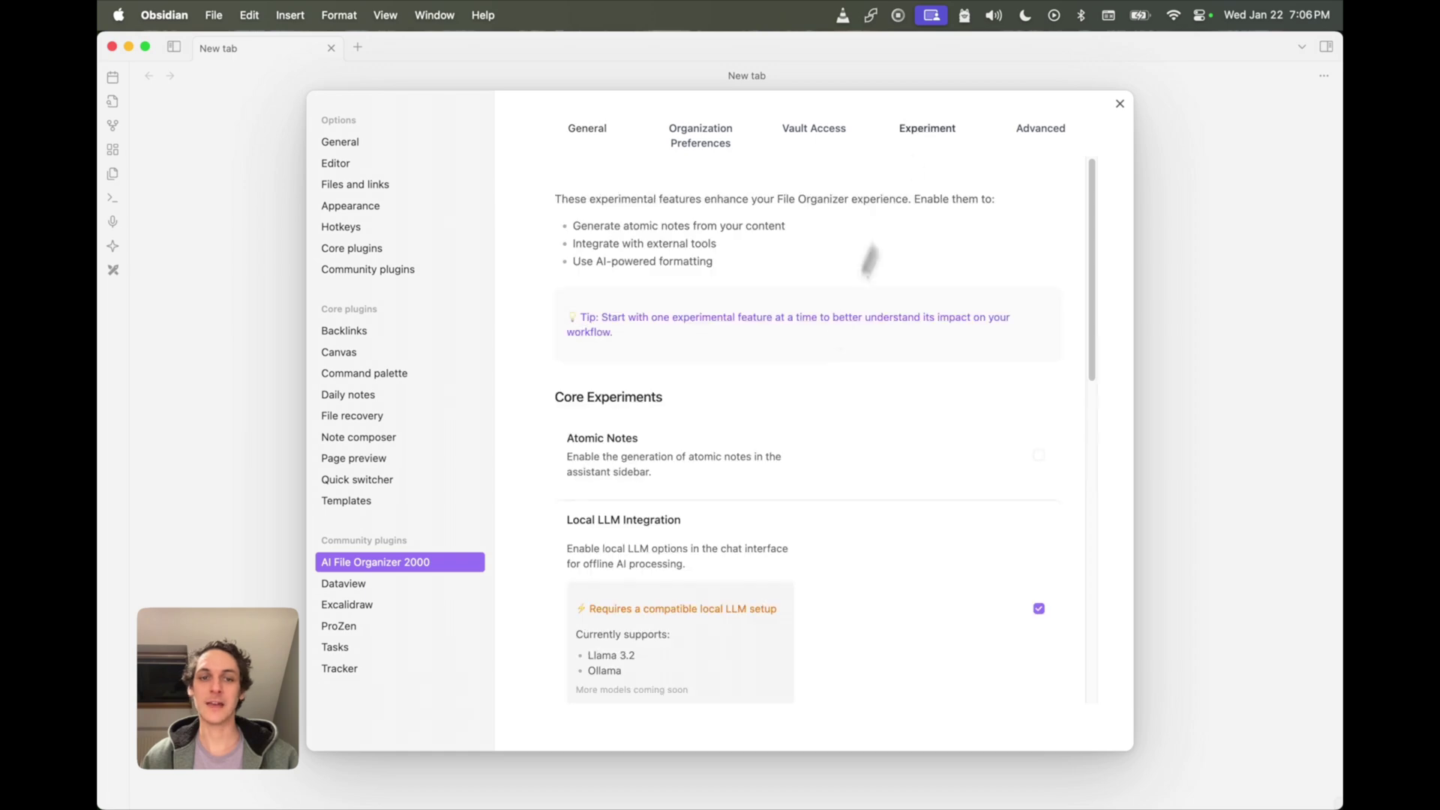
pyautogui.scroll(-10, 750, 533)
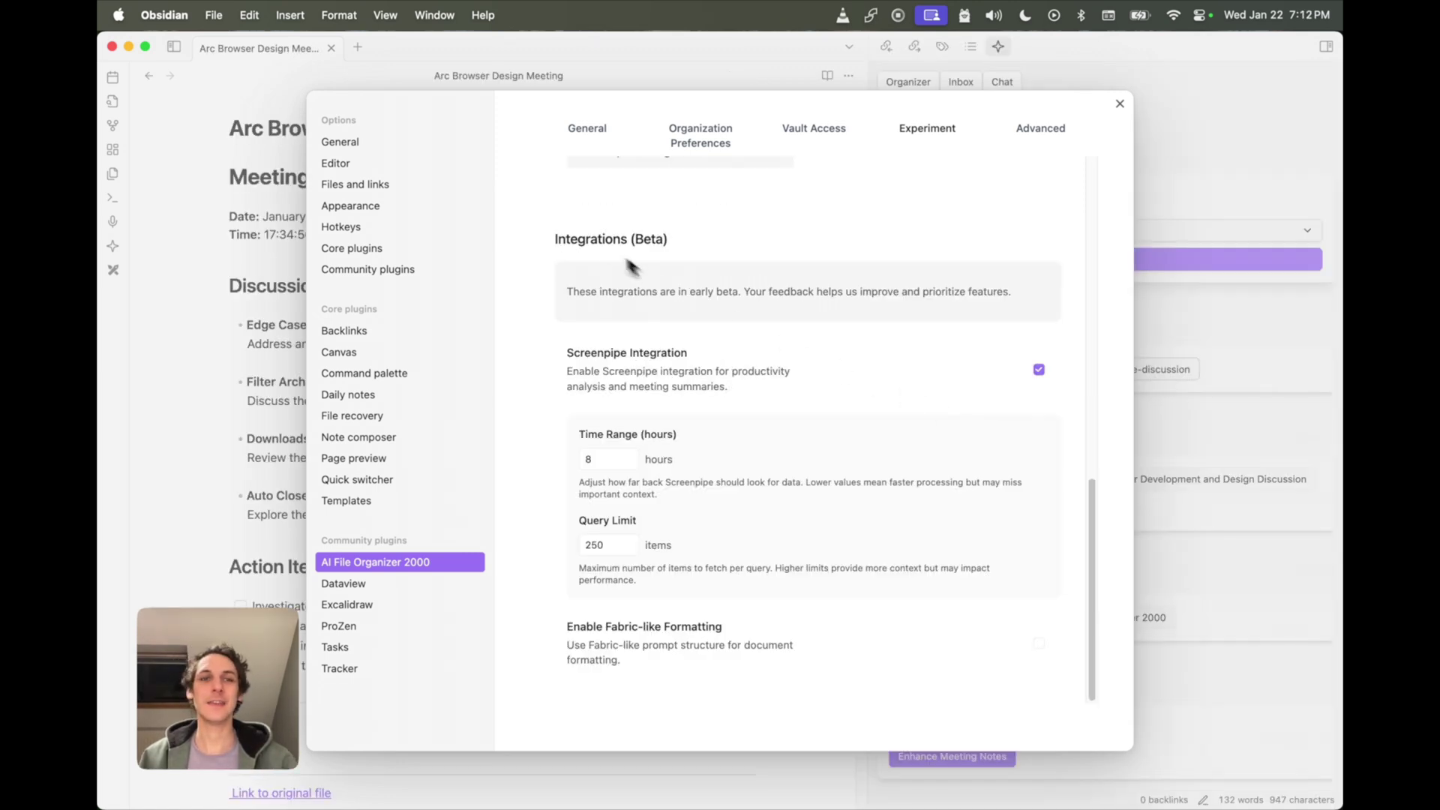
# Close the Settings window to return to the Arc Browser Design Meeting notes
pyautogui.click(694, 86)
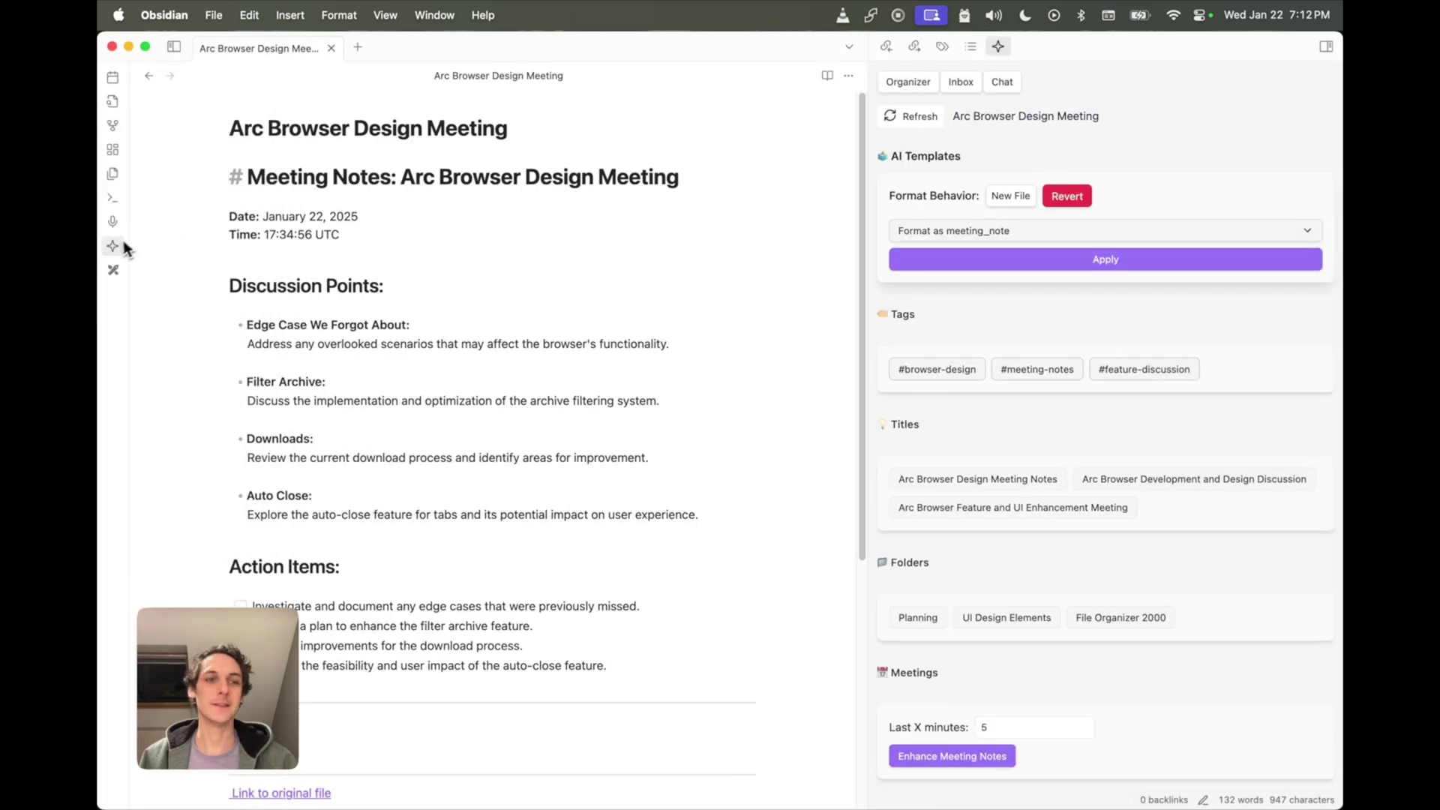